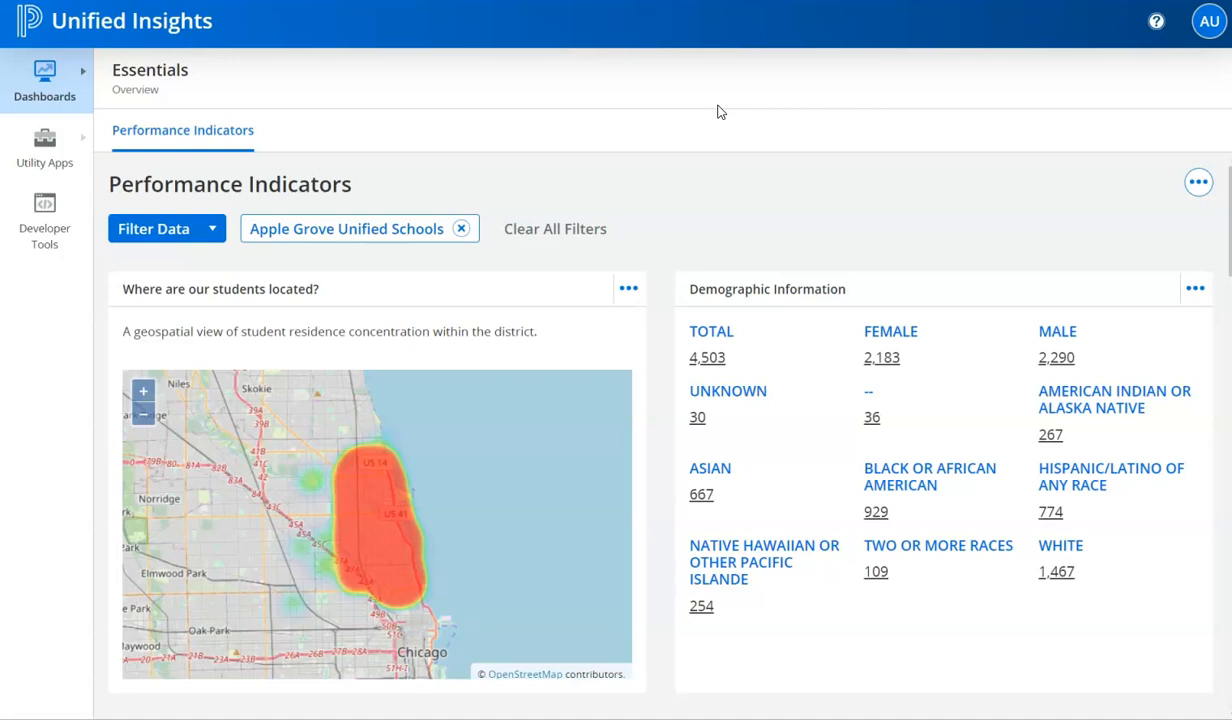
Review the filter categories available on the Performance Indicators dashboard, down to Student Group
{"action": "left_click", "coordinate": [213, 238]}
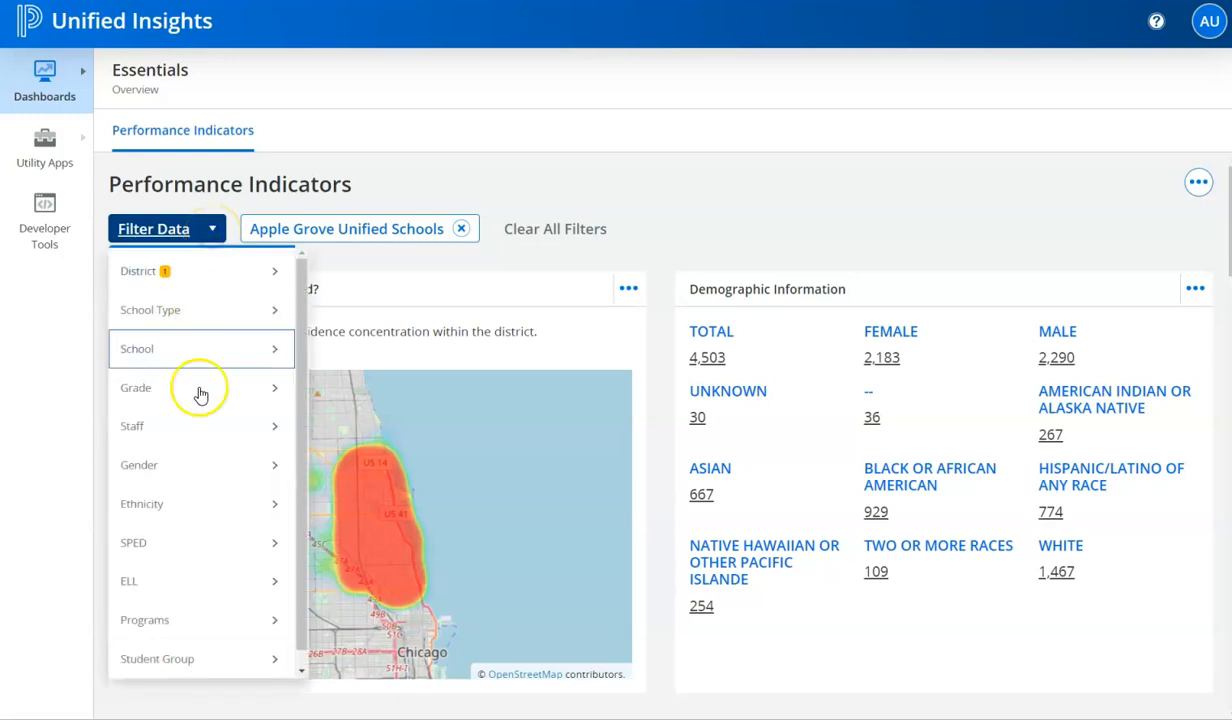
{"action": "scroll", "coordinate": [212, 560], "scroll_direction": "down", "scroll_amount": 2}
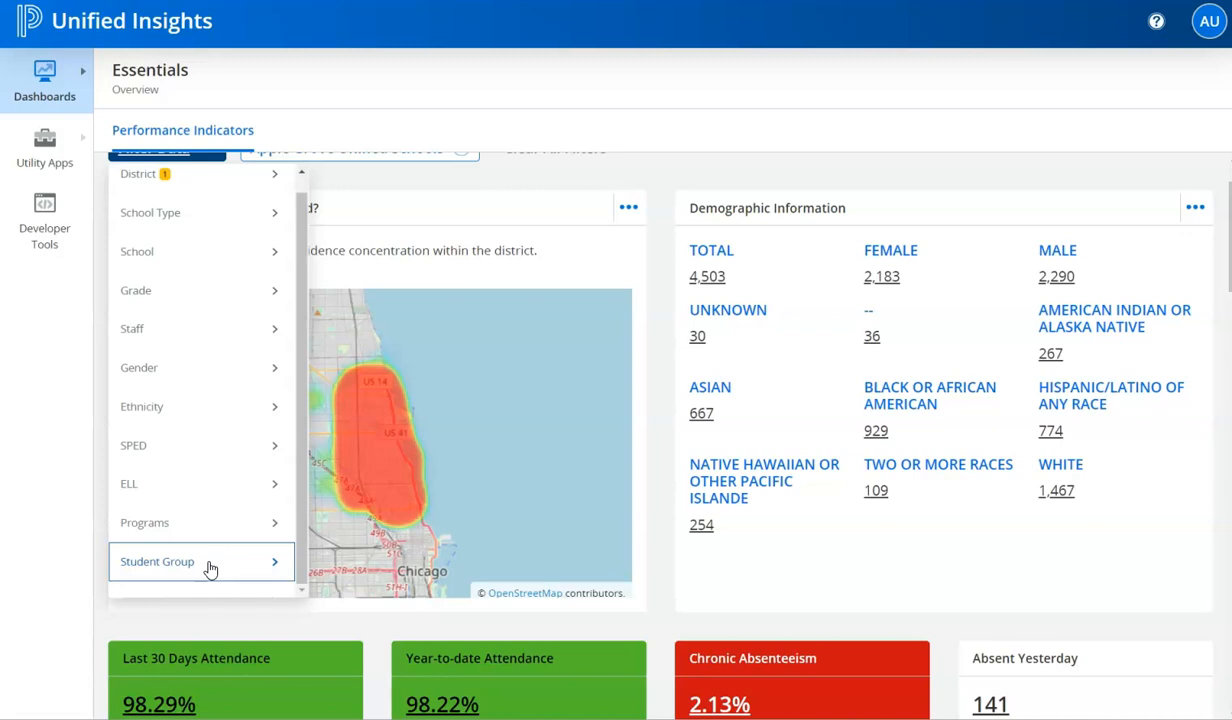
{"action": "scroll", "coordinate": [686, 245], "scroll_direction": "up", "scroll_amount": 2}
{"action": "left_click", "coordinate": [686, 245]}
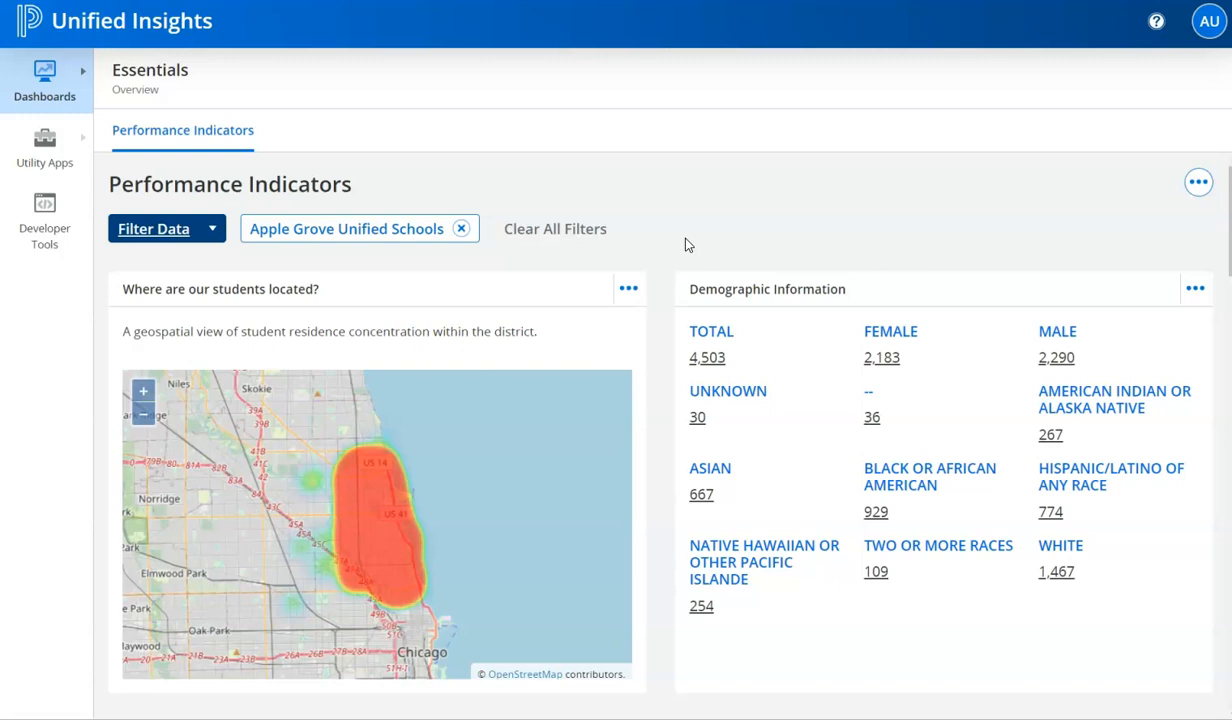
{"action": "left_click", "coordinate": [701, 239]}
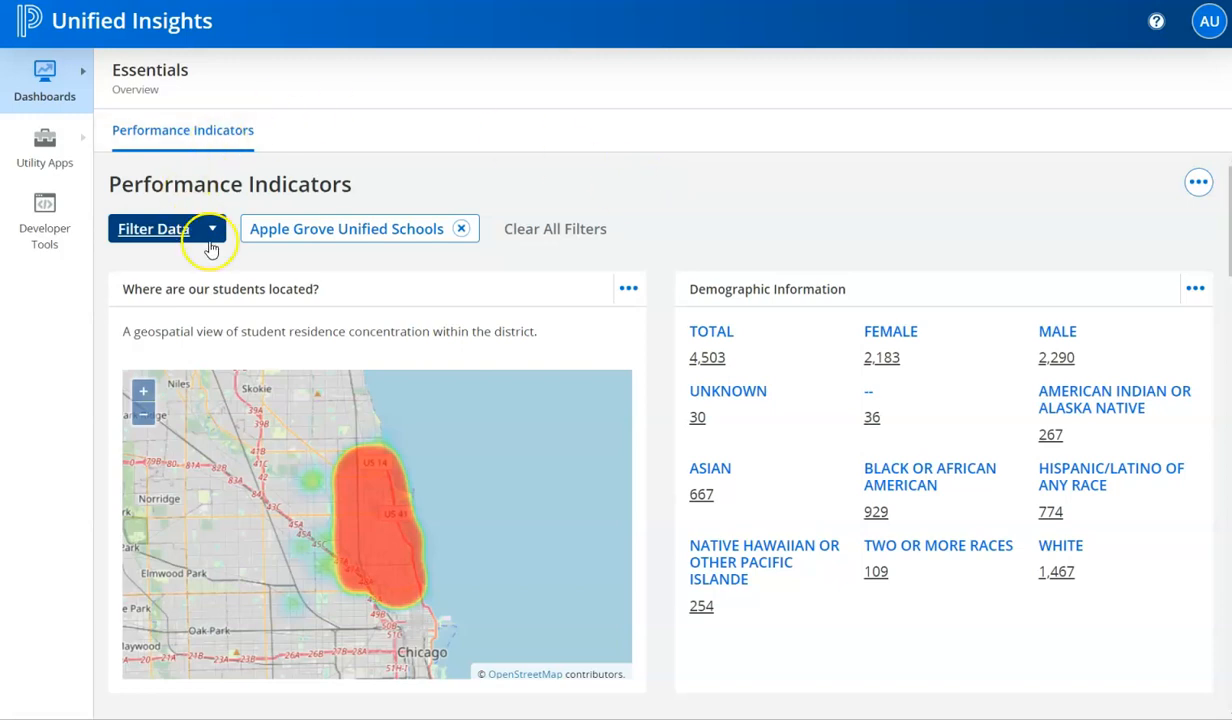
Open the Essentials Chronic Absences dashboard and drill into the Chronically Absent bar of the absence level chart
{"action": "left_click", "coordinate": [77, 82]}
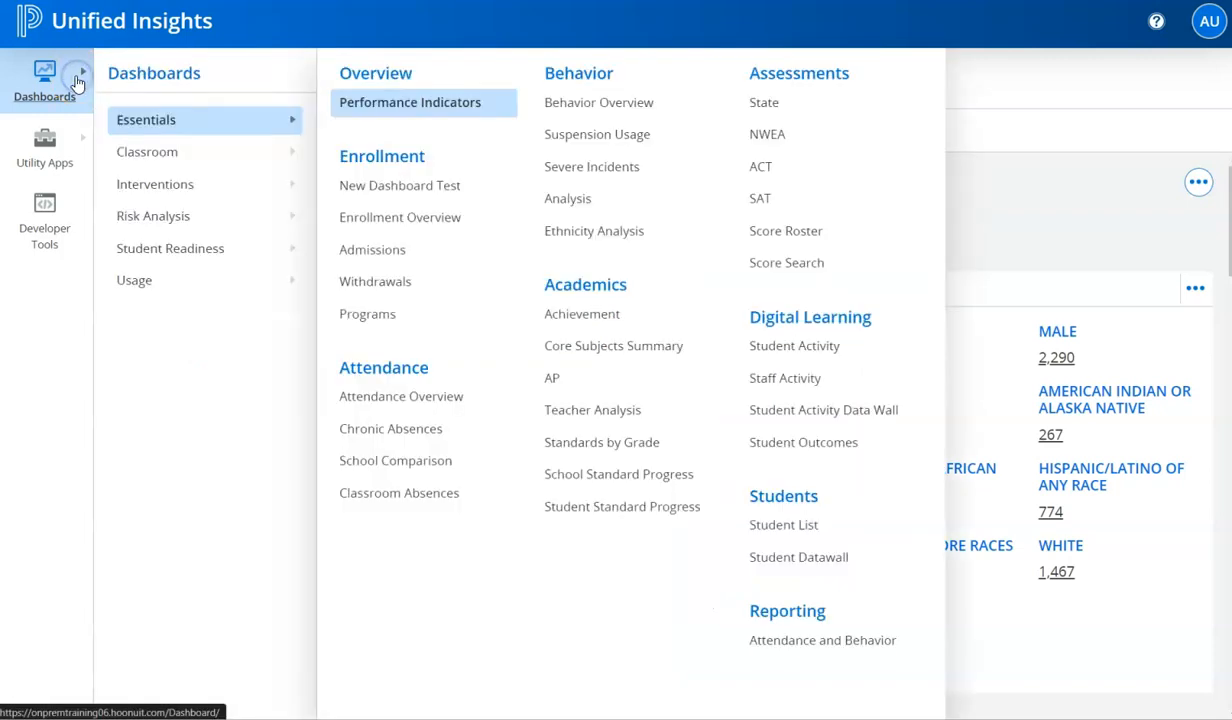
{"action": "left_click", "coordinate": [400, 431]}
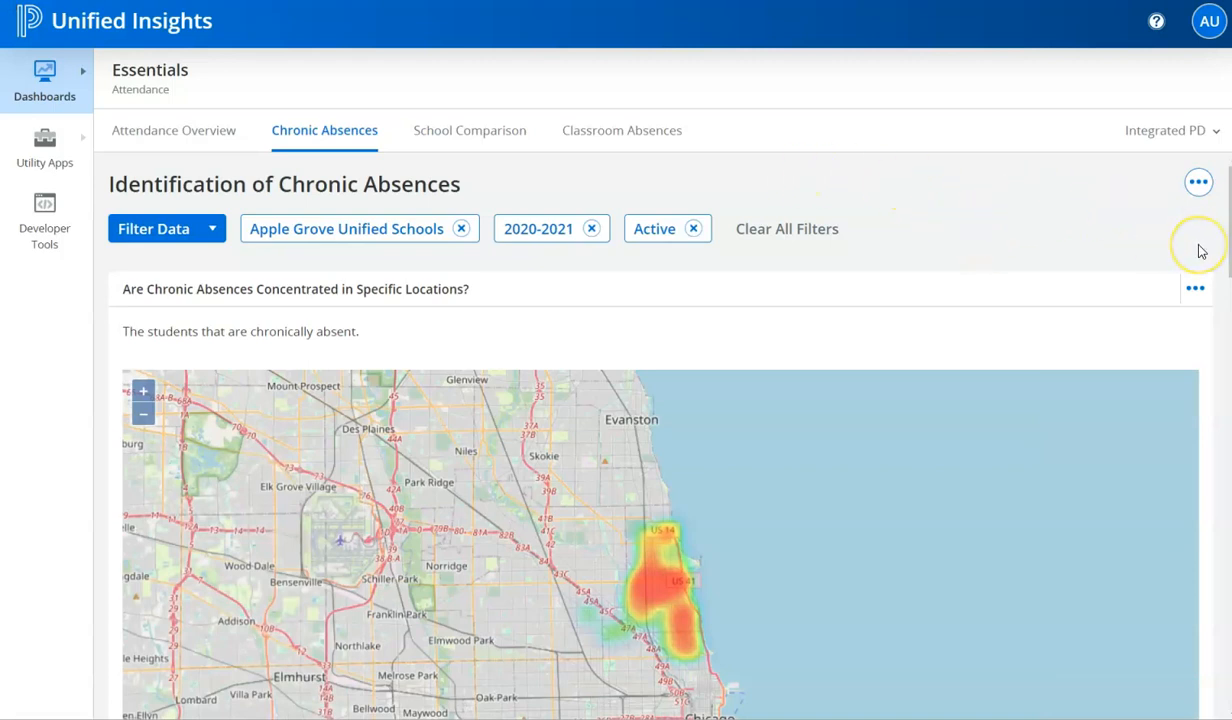
{"action": "scroll", "coordinate": [1218, 255], "scroll_direction": "down", "scroll_amount": 5}
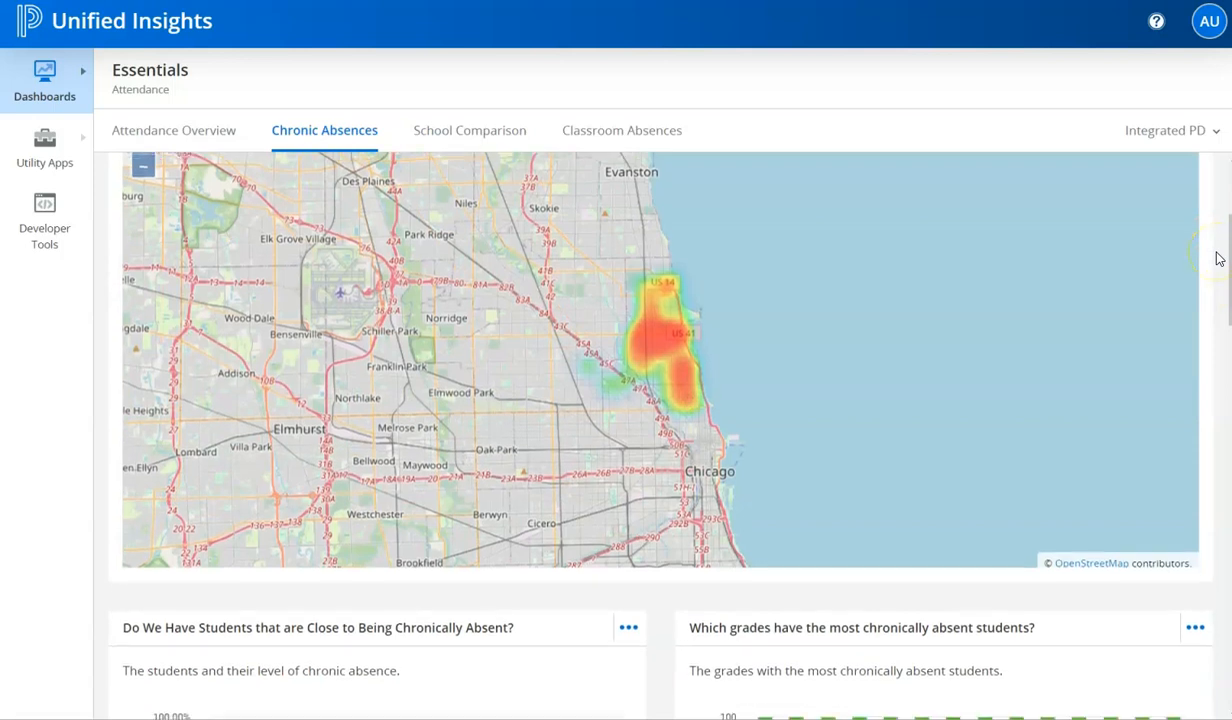
{"action": "scroll", "coordinate": [1218, 256], "scroll_direction": "down", "scroll_amount": 3}
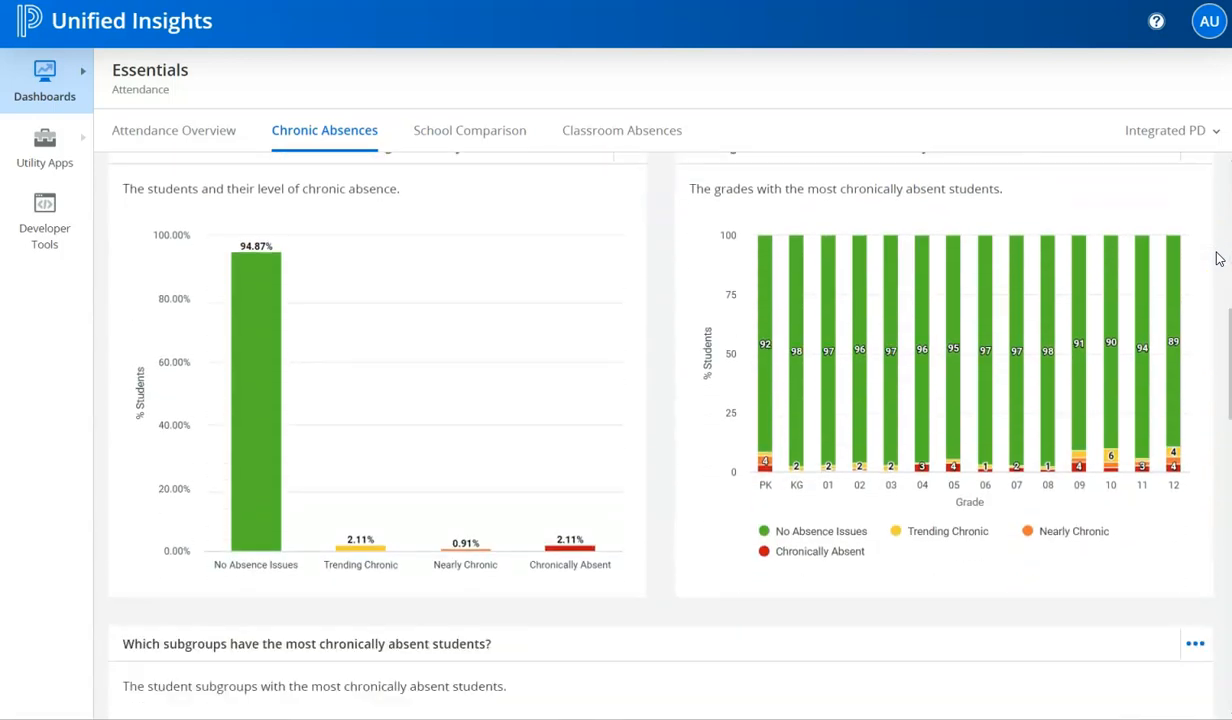
{"action": "left_click", "coordinate": [570, 550]}
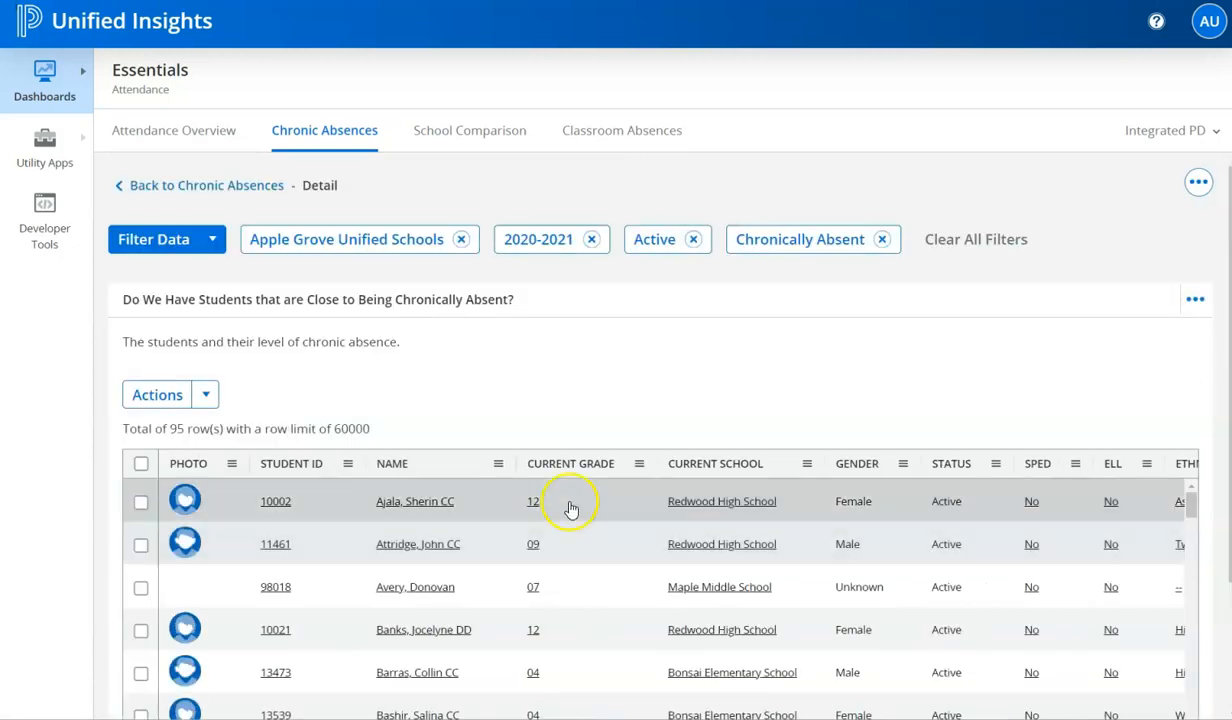
Select all students in the Chronically Absent detail list
{"action": "scroll", "coordinate": [556, 340], "scroll_direction": "down", "scroll_amount": 2}
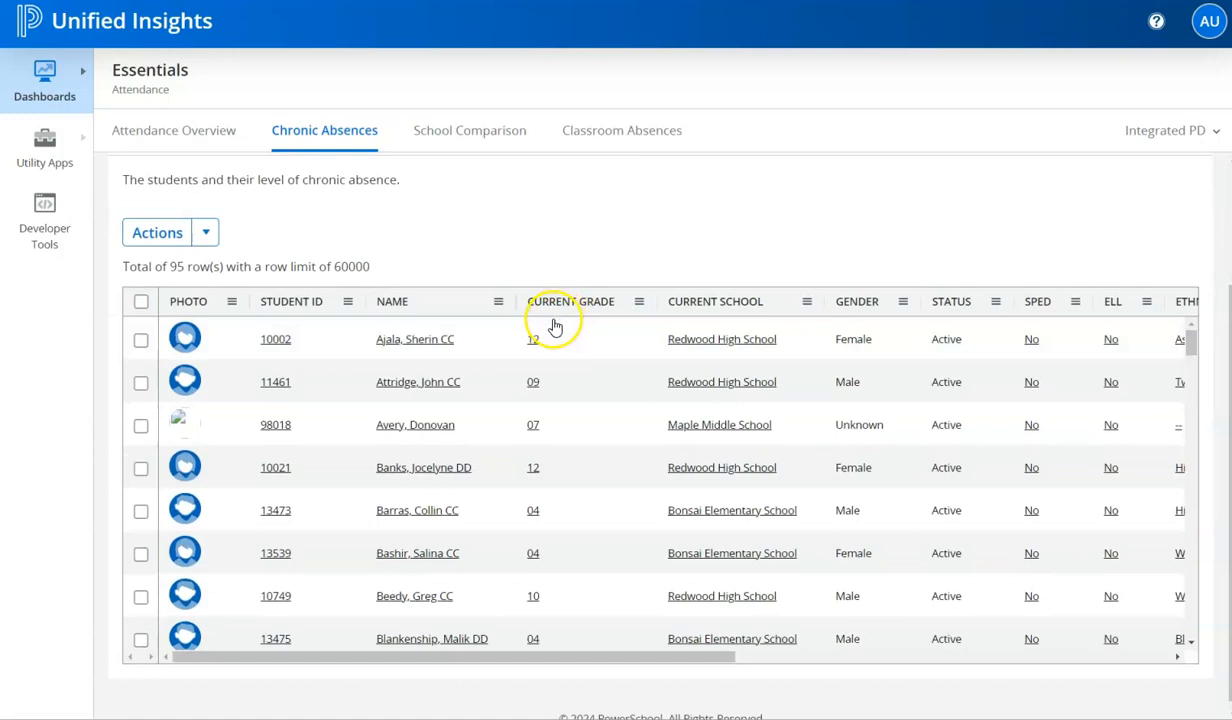
{"action": "scroll", "coordinate": [545, 520], "scroll_direction": "up", "scroll_amount": 2}
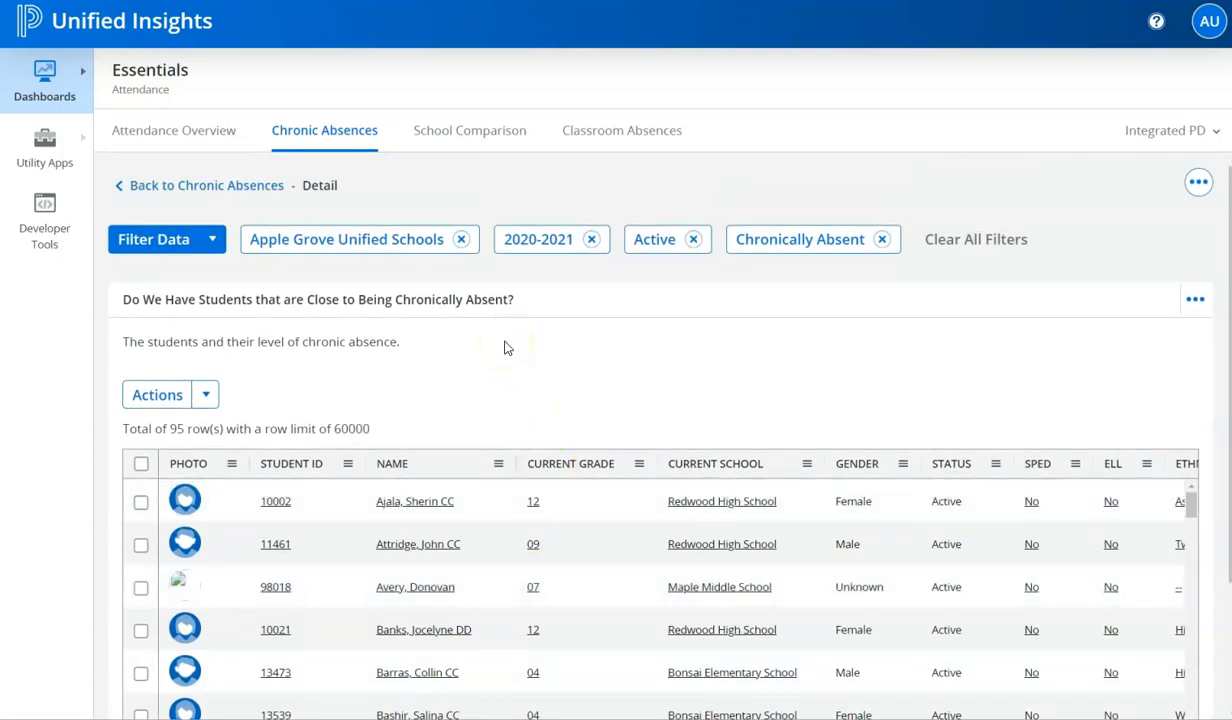
{"action": "scroll", "coordinate": [505, 347], "scroll_direction": "down", "scroll_amount": 1}
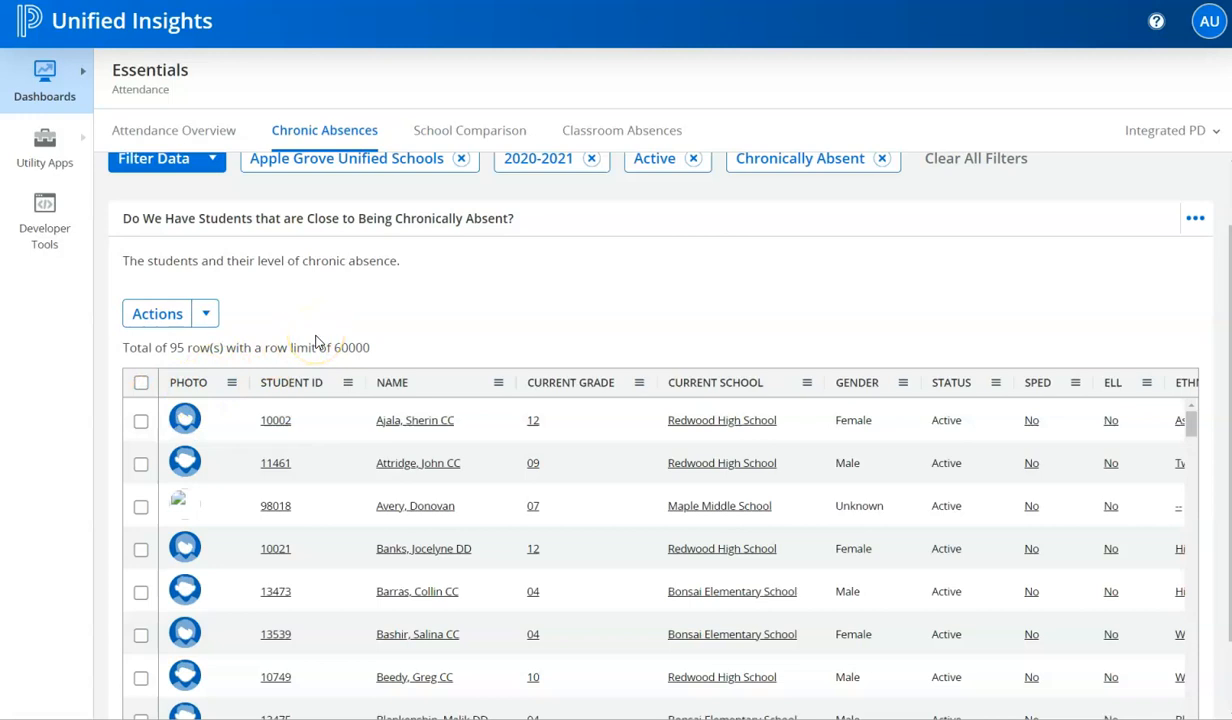
{"action": "left_click", "coordinate": [141, 384]}
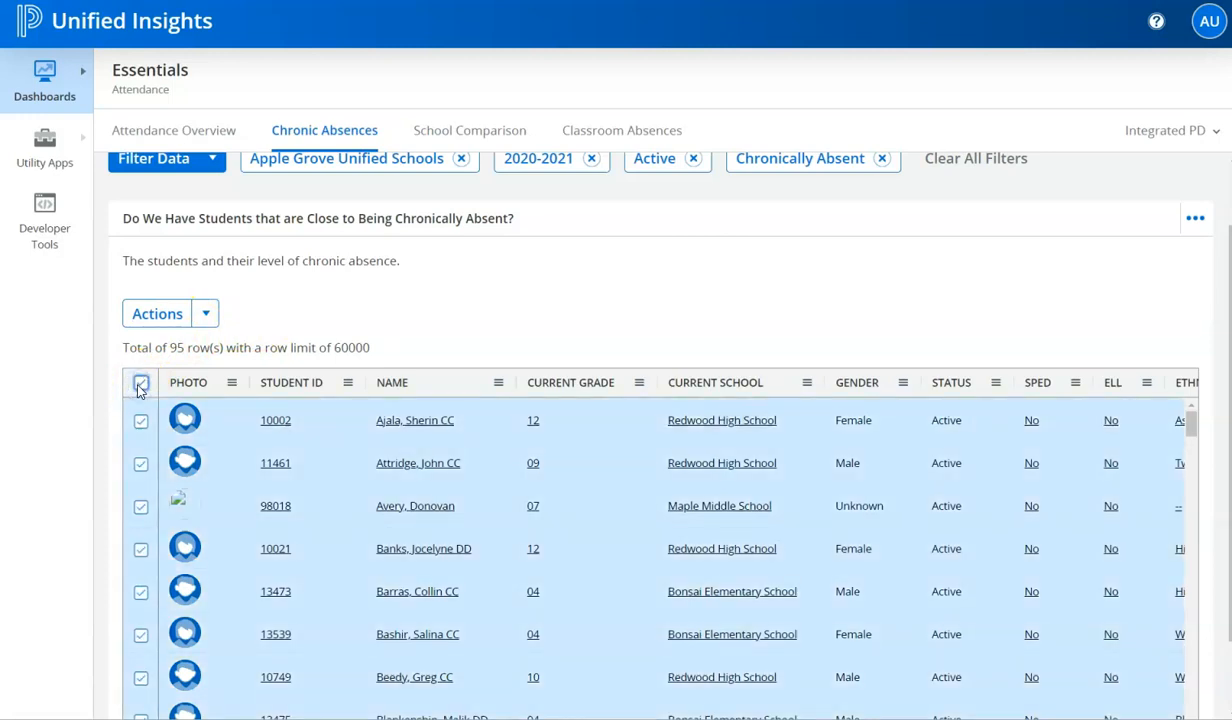
{"action": "scroll", "coordinate": [142, 385], "scroll_direction": "down", "scroll_amount": 2}
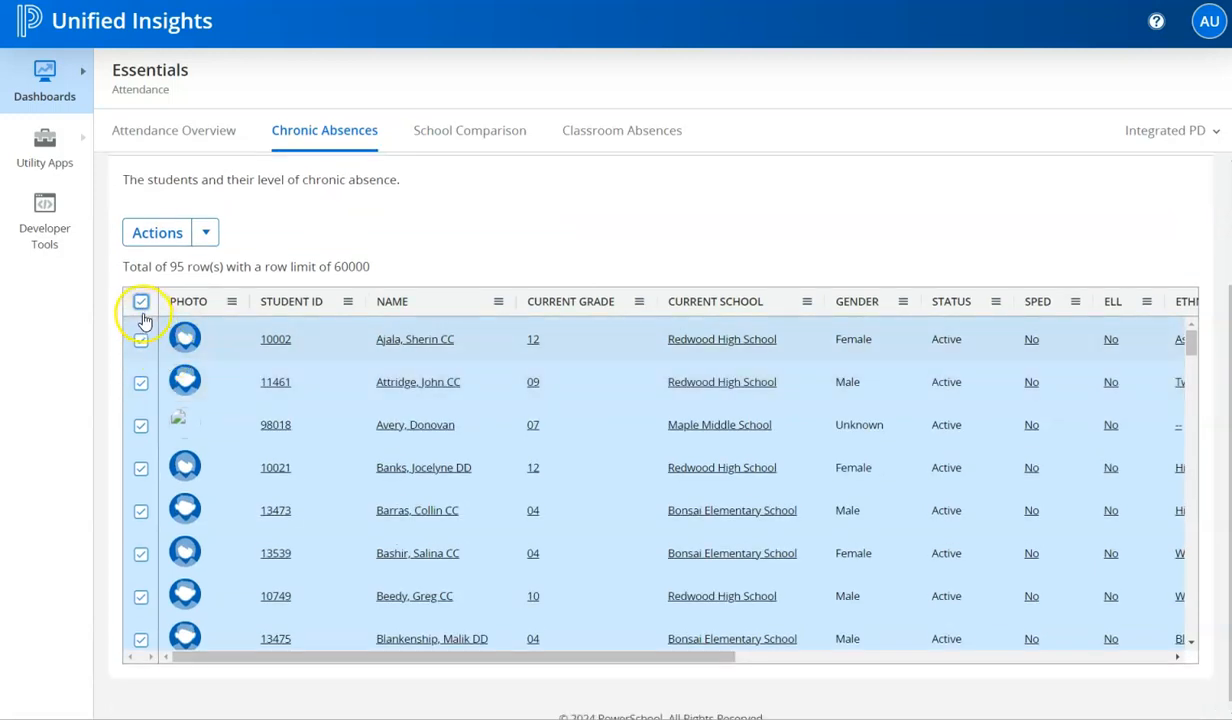
{"action": "left_click", "coordinate": [141, 303]}
{"action": "left_click", "coordinate": [141, 340]}
{"action": "left_click", "coordinate": [142, 385]}
{"action": "left_click", "coordinate": [141, 302]}
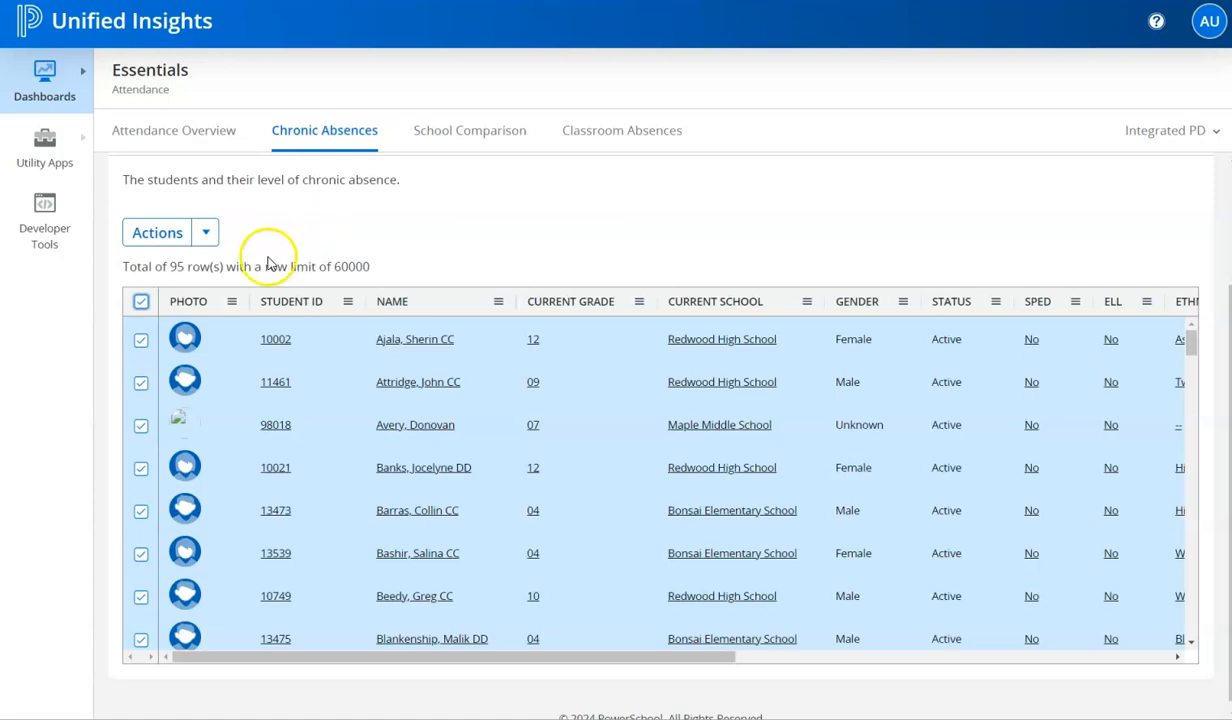
Add the selected students to a new group named Chronic Absenteeism-Student Group and save it
{"action": "left_click", "coordinate": [205, 236]}
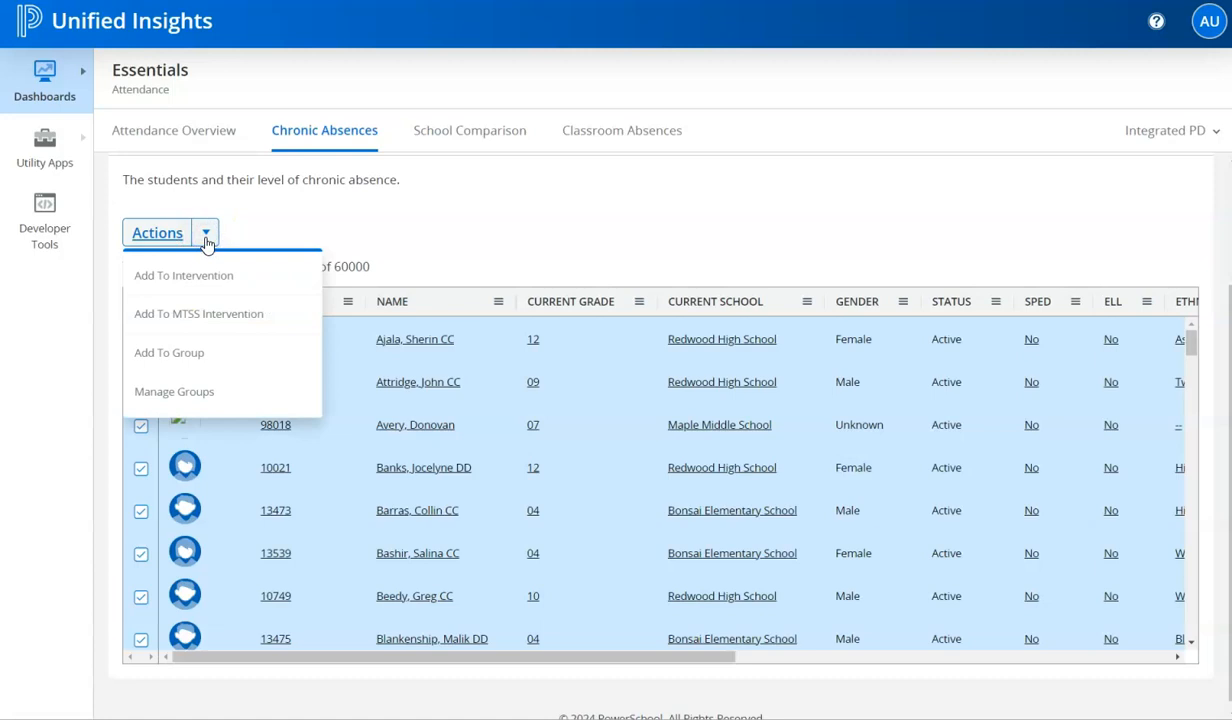
{"action": "left_click", "coordinate": [197, 355]}
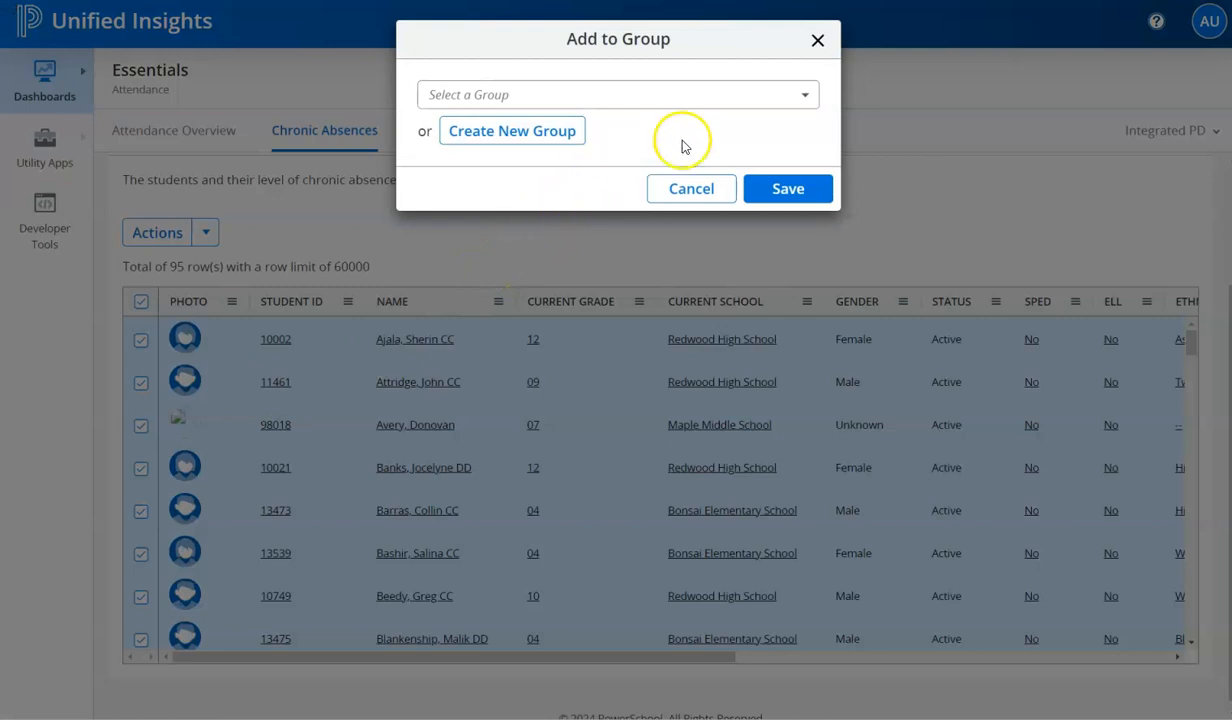
{"action": "left_click", "coordinate": [752, 100]}
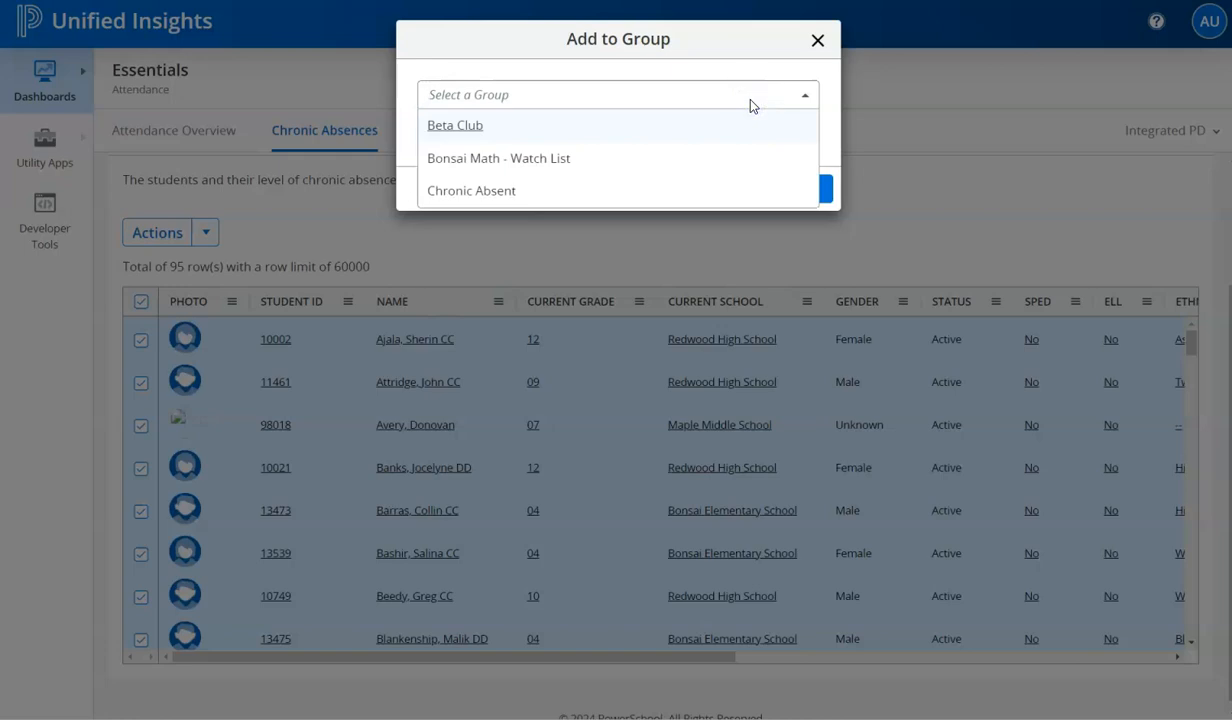
{"action": "left_click", "coordinate": [728, 70]}
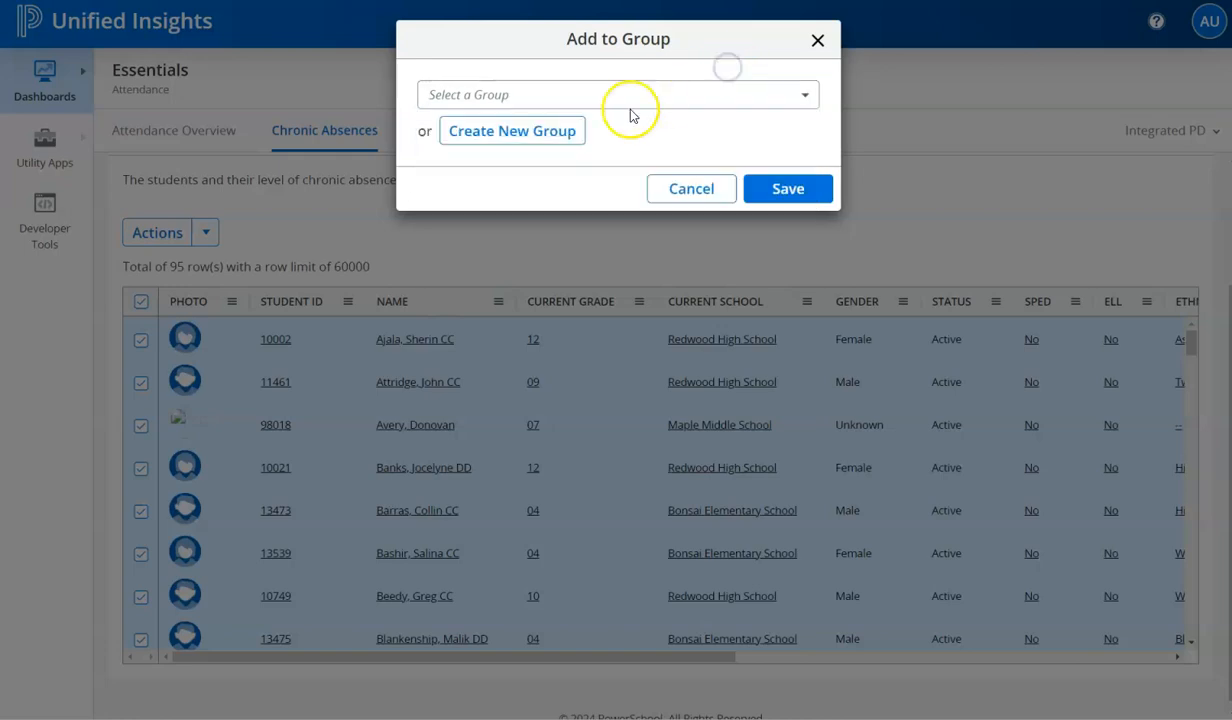
{"action": "left_click", "coordinate": [537, 140]}
{"action": "left_click", "coordinate": [638, 96]}
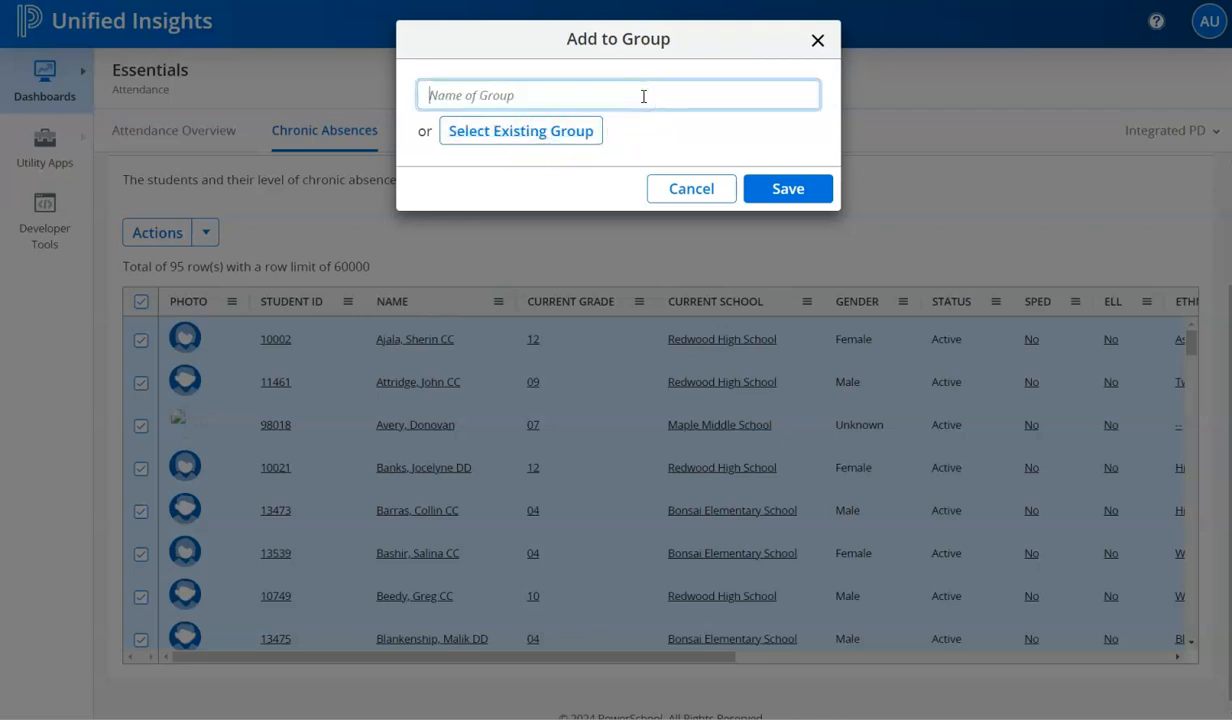
{"action": "type", "text": "Ch"}
{"action": "left_click", "coordinate": [638, 110]}
{"action": "left_click", "coordinate": [758, 204]}
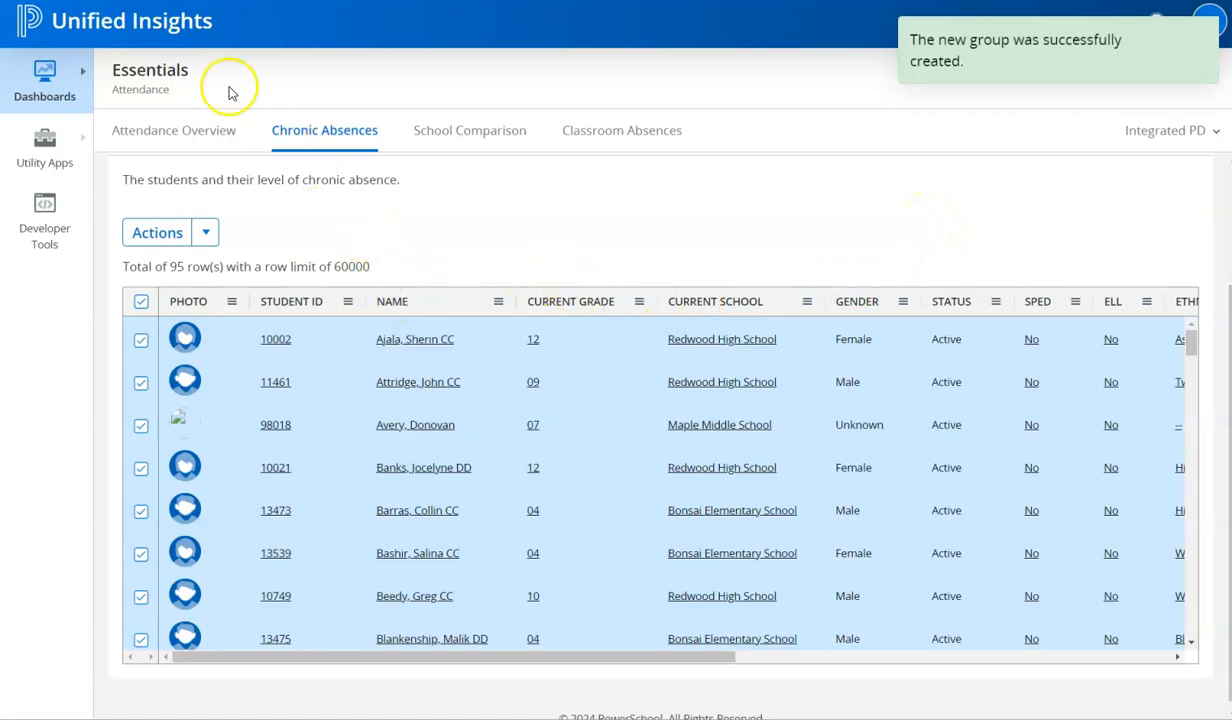
Return to the Performance Indicators dashboard and filter its data by the student group (U) - Chronic Absenteeism-Student Group
{"action": "left_click", "coordinate": [140, 20]}
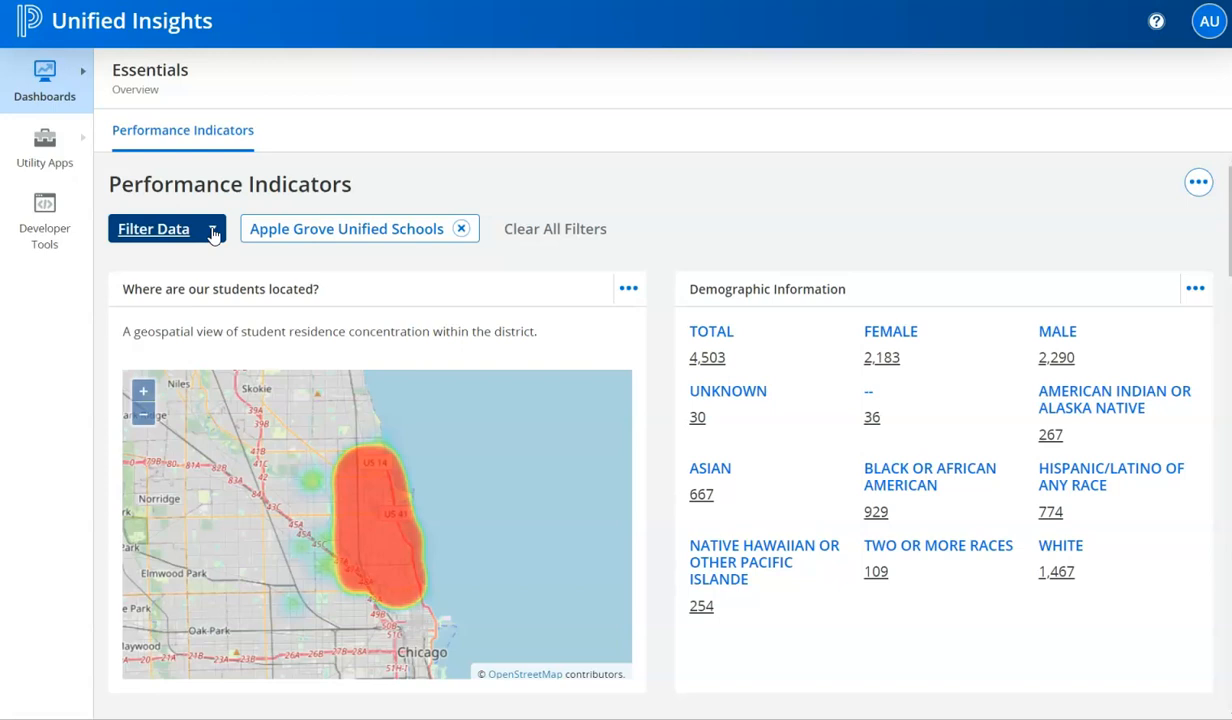
{"action": "left_click", "coordinate": [213, 232]}
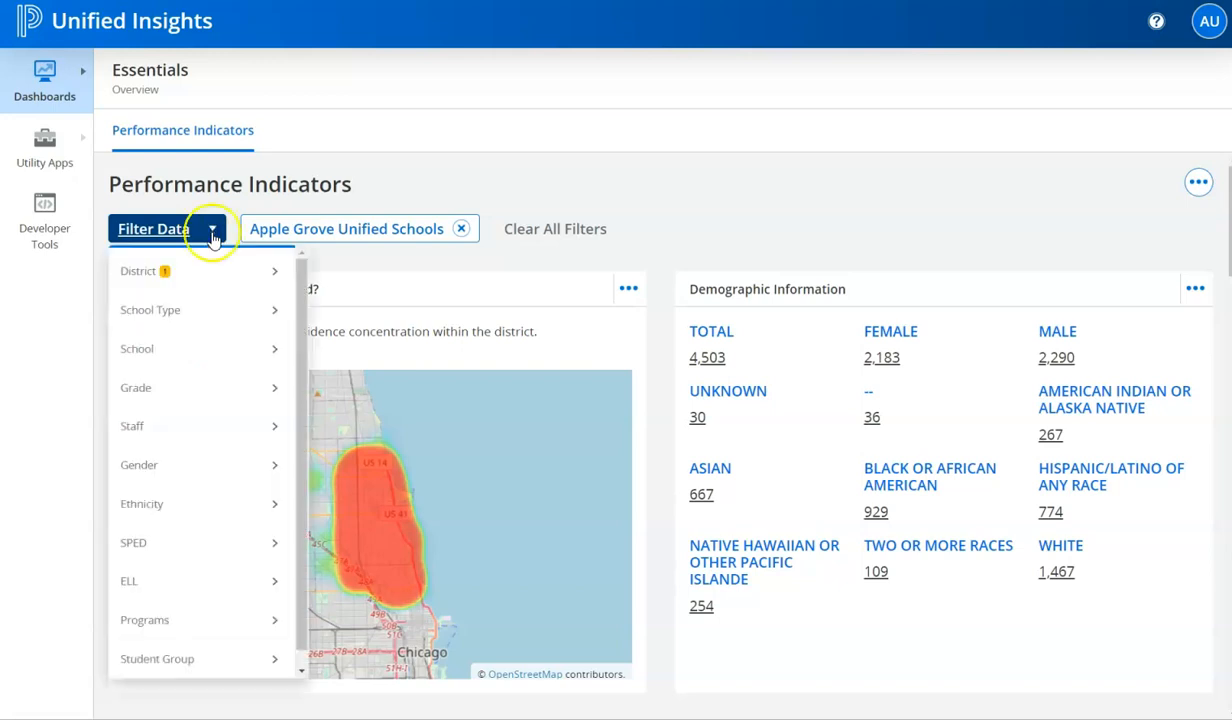
{"action": "scroll", "coordinate": [173, 503], "scroll_direction": "down", "scroll_amount": 2}
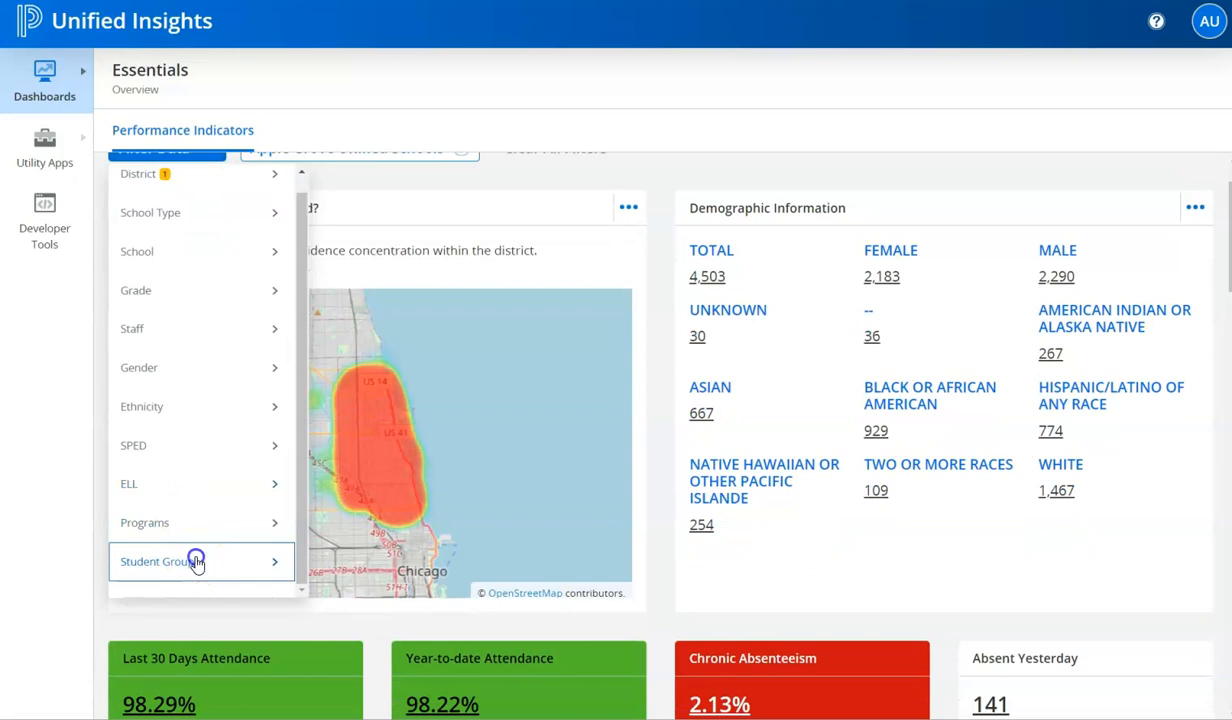
{"action": "left_click", "coordinate": [196, 562]}
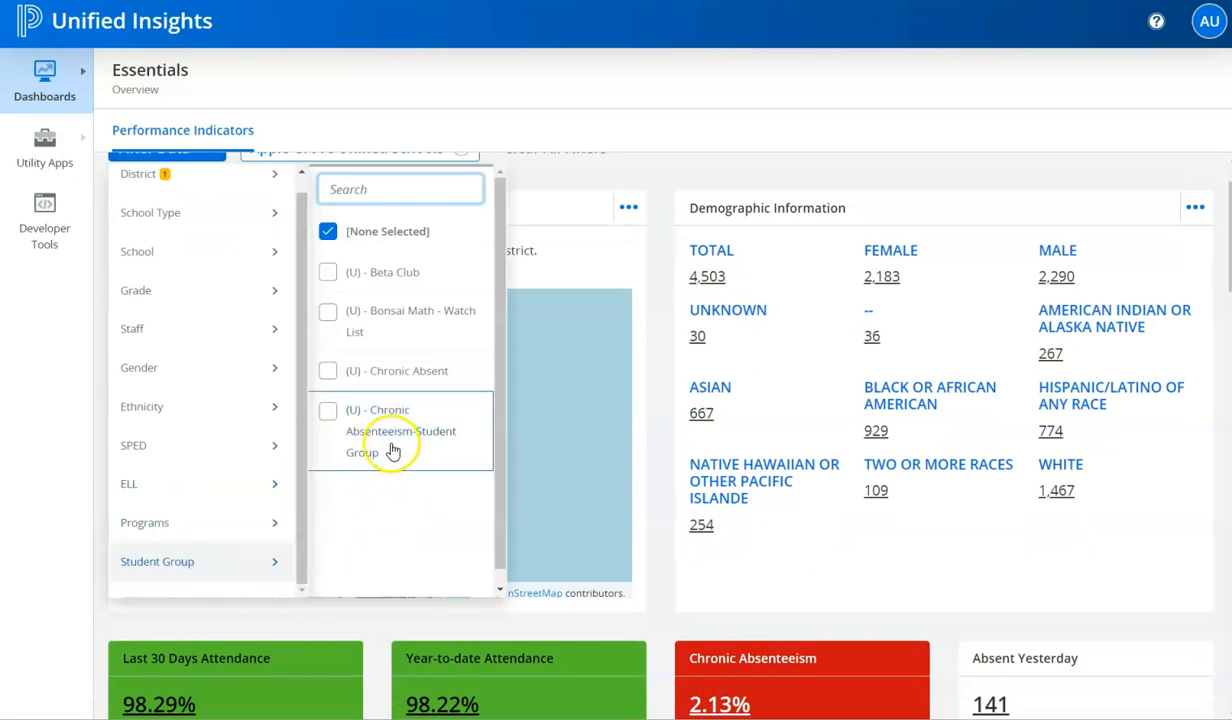
{"action": "left_click", "coordinate": [328, 413]}
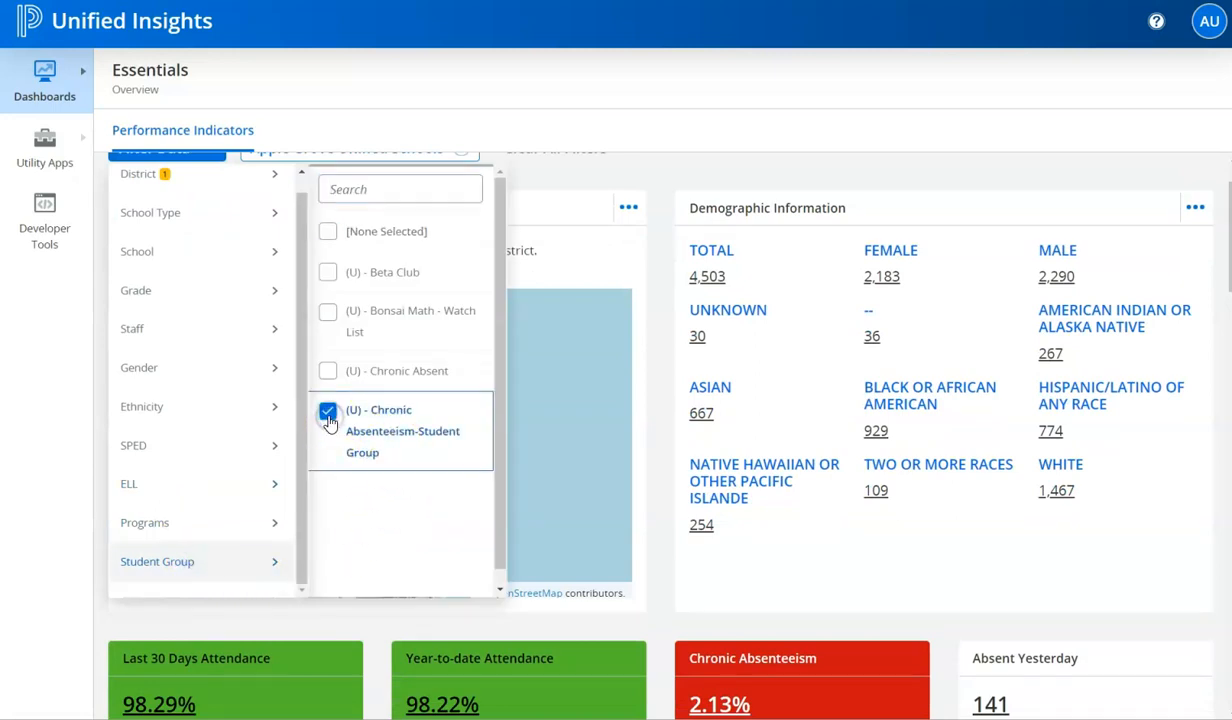
{"action": "left_click", "coordinate": [692, 170]}
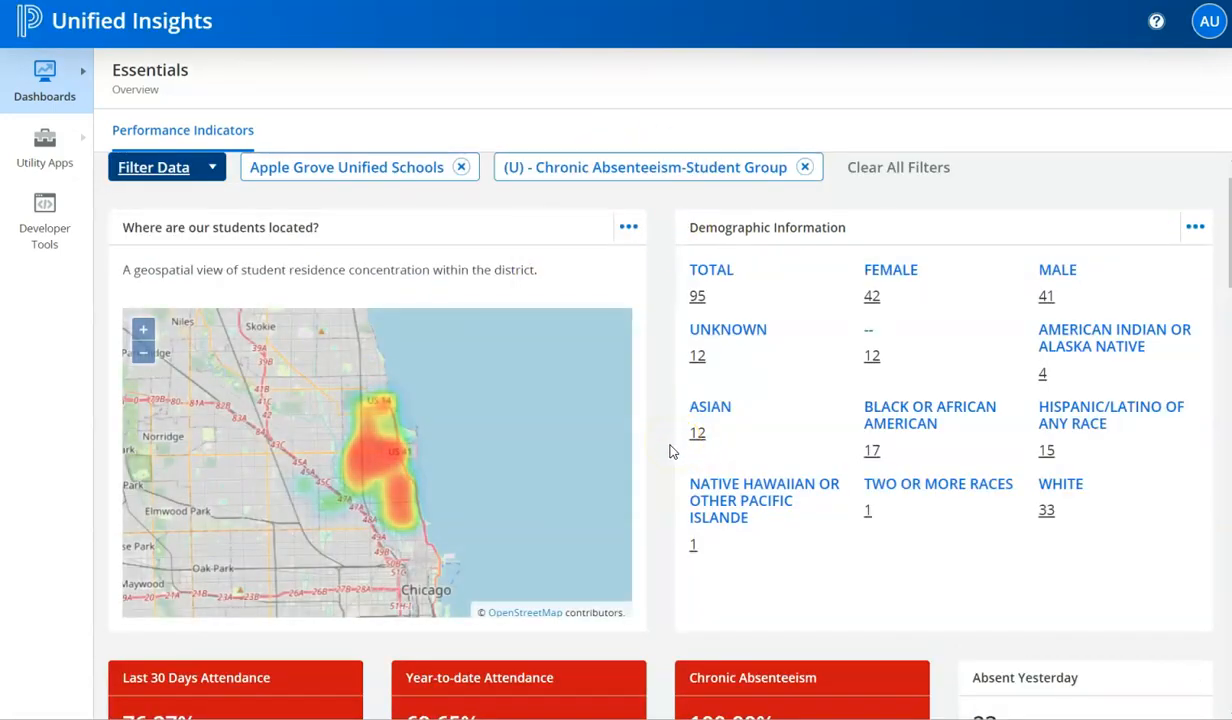
{"action": "scroll", "coordinate": [672, 435], "scroll_direction": "up", "scroll_amount": 1}
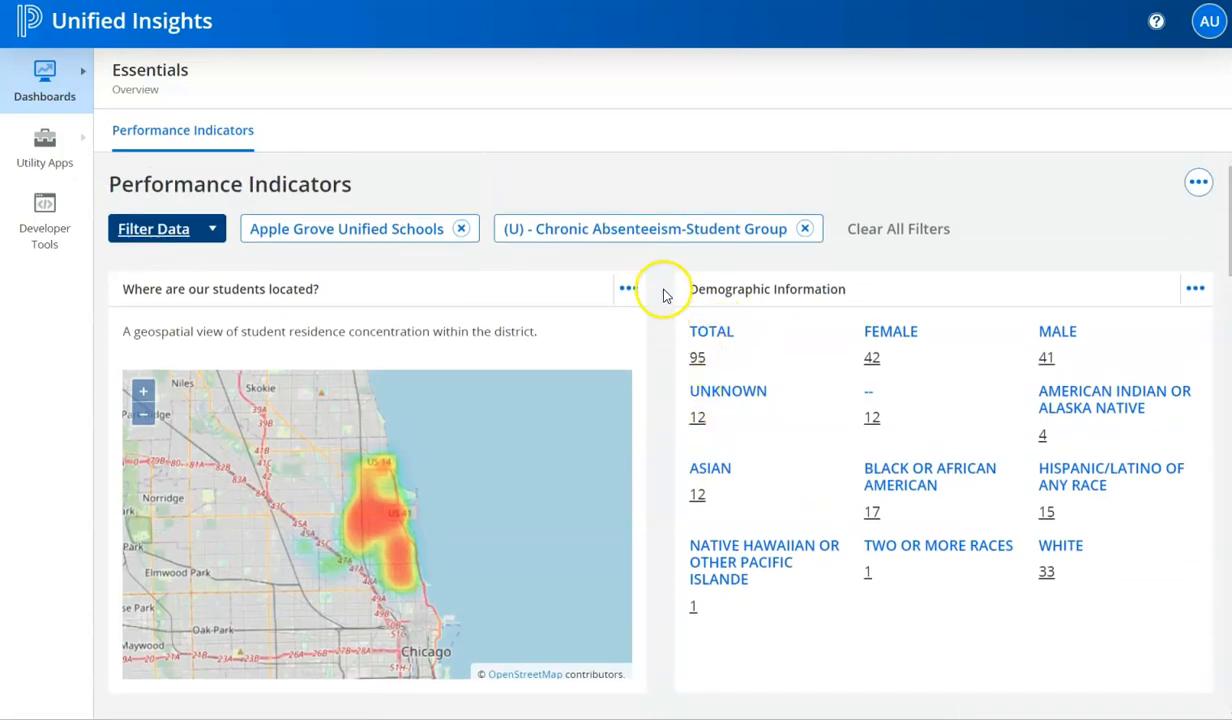
Open the Academics Achievement dashboard and examine the 2020-2021 grade distribution for the filtered student group
{"action": "left_click", "coordinate": [38, 92]}
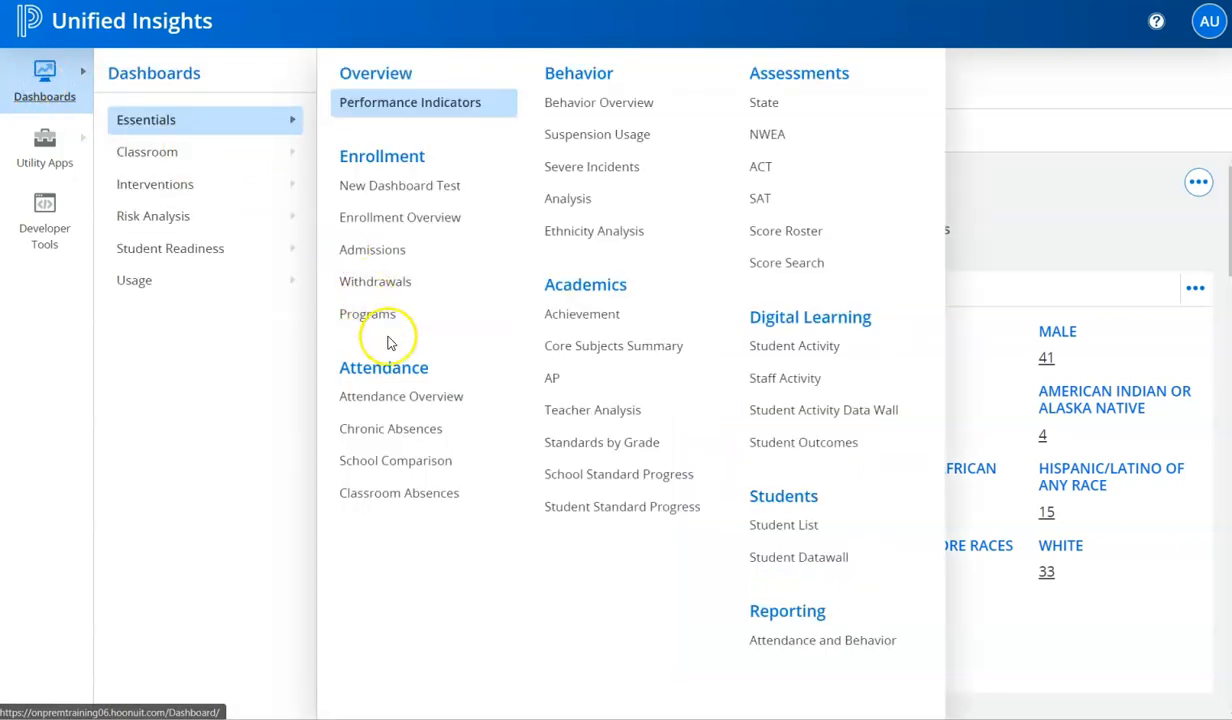
{"action": "left_click", "coordinate": [587, 320]}
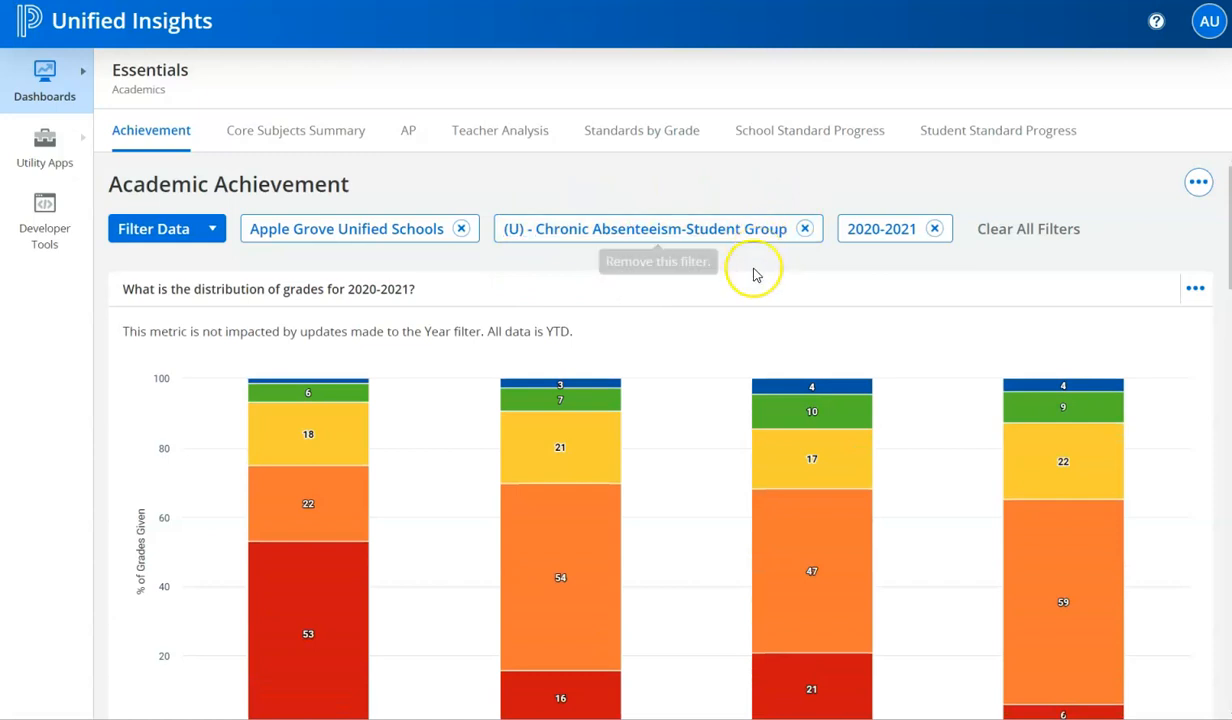
{"action": "scroll", "coordinate": [701, 322], "scroll_direction": "down", "scroll_amount": 3}
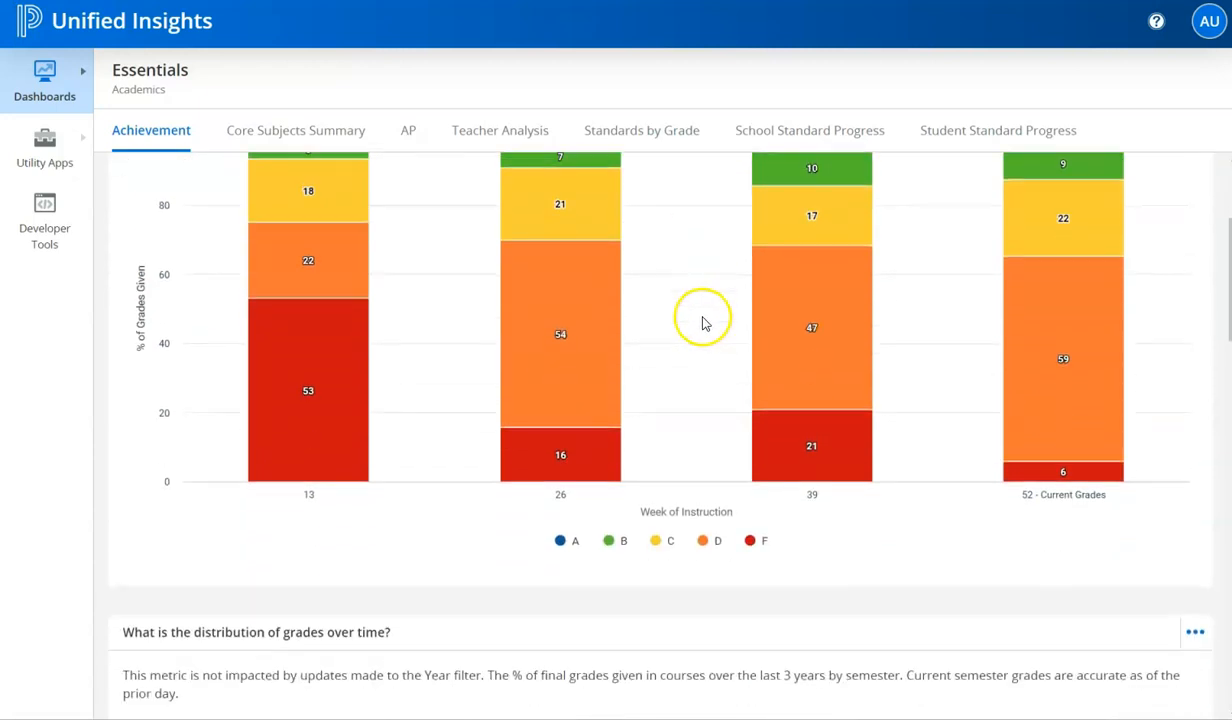
{"action": "scroll", "coordinate": [701, 322], "scroll_direction": "up", "scroll_amount": 3}
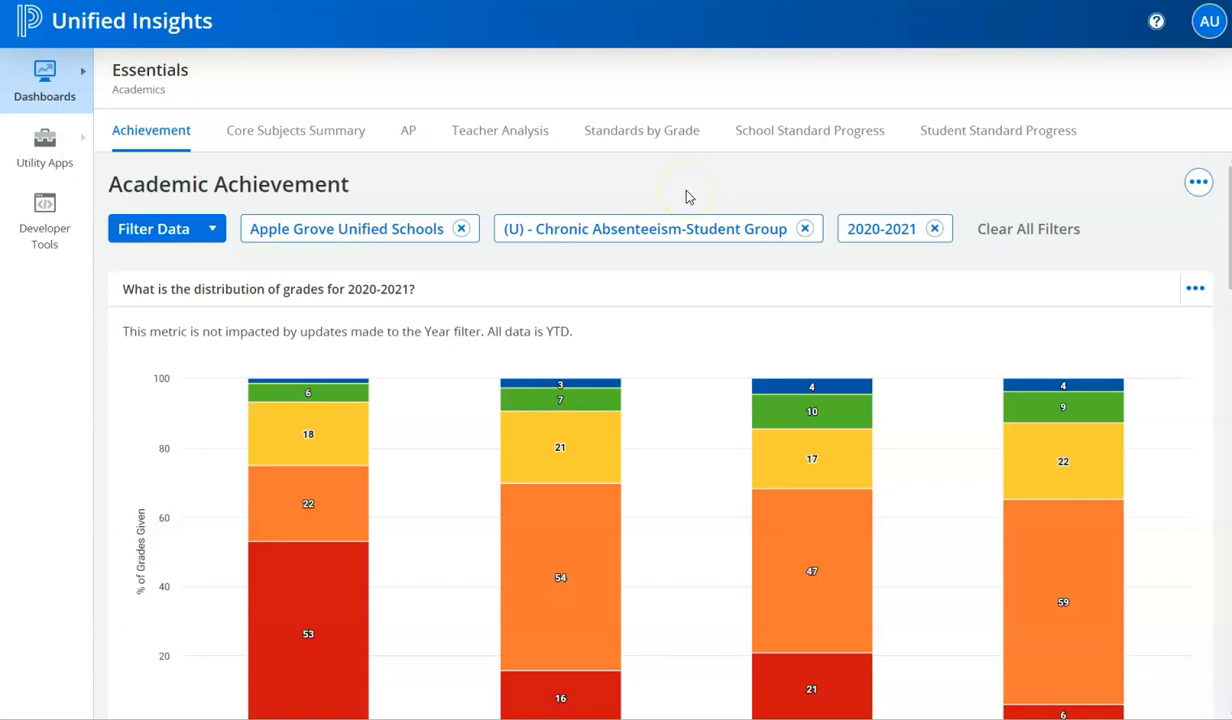
Open group management and start a new student group named Athletes
{"action": "left_click", "coordinate": [56, 155]}
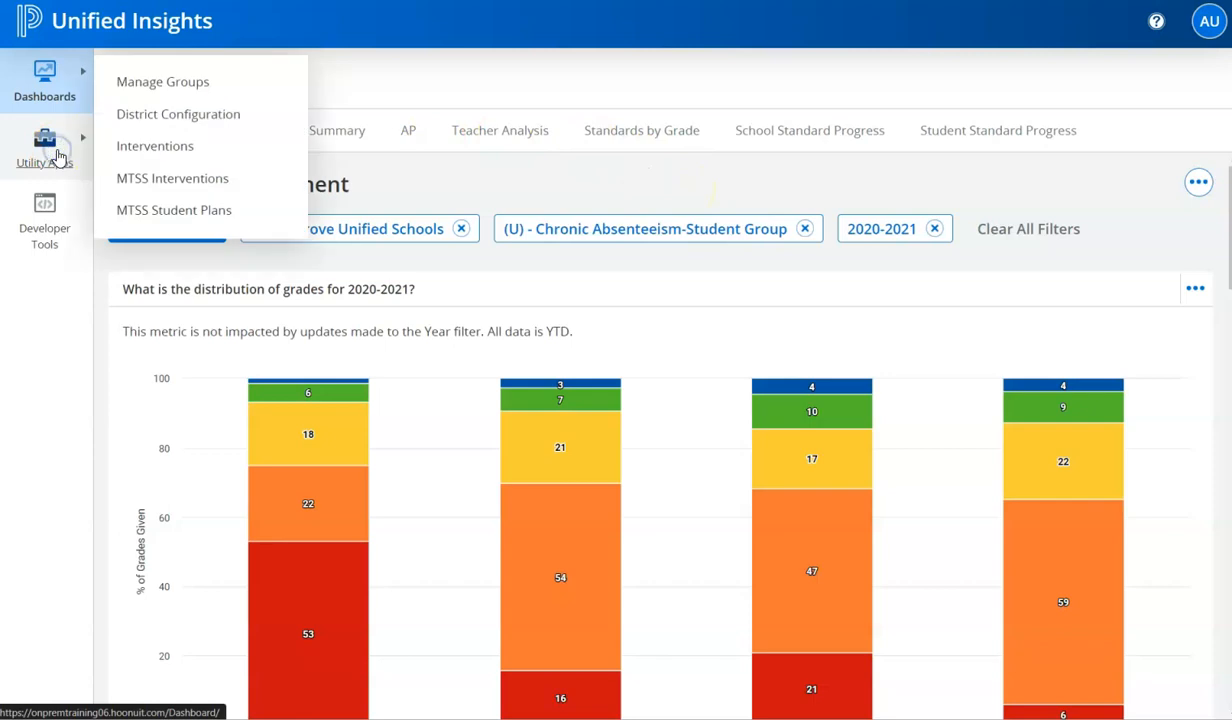
{"action": "left_click", "coordinate": [176, 85]}
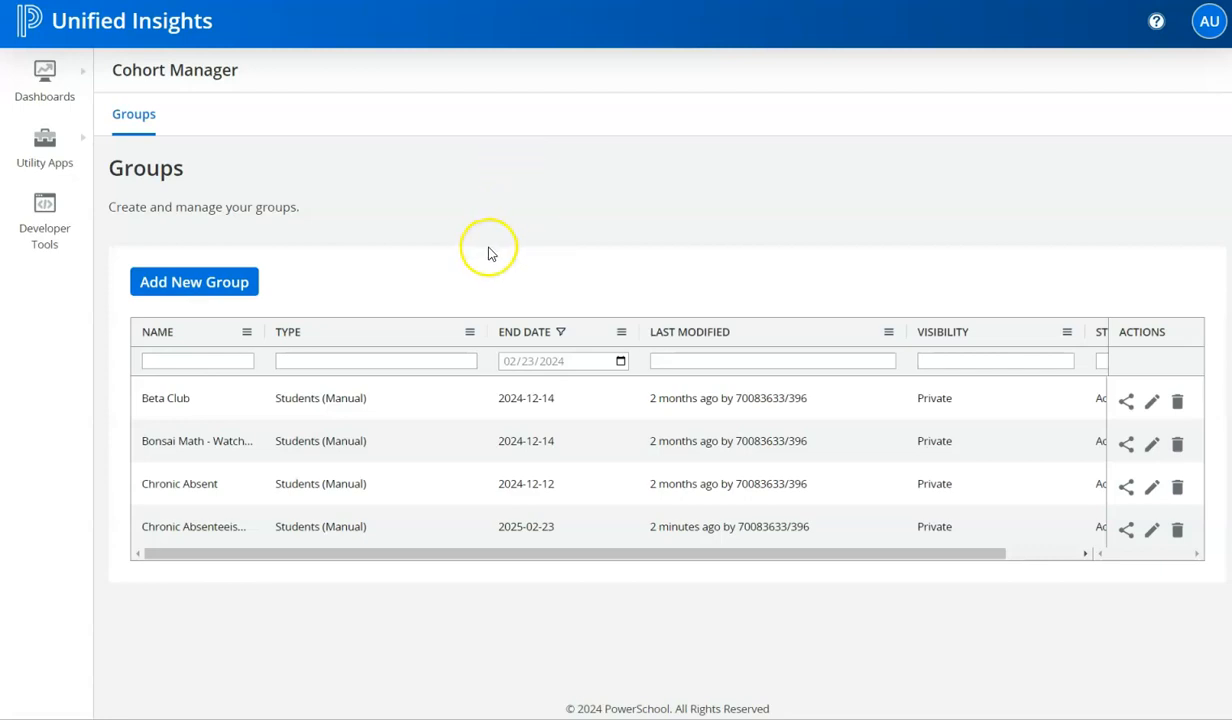
{"action": "left_click", "coordinate": [184, 287]}
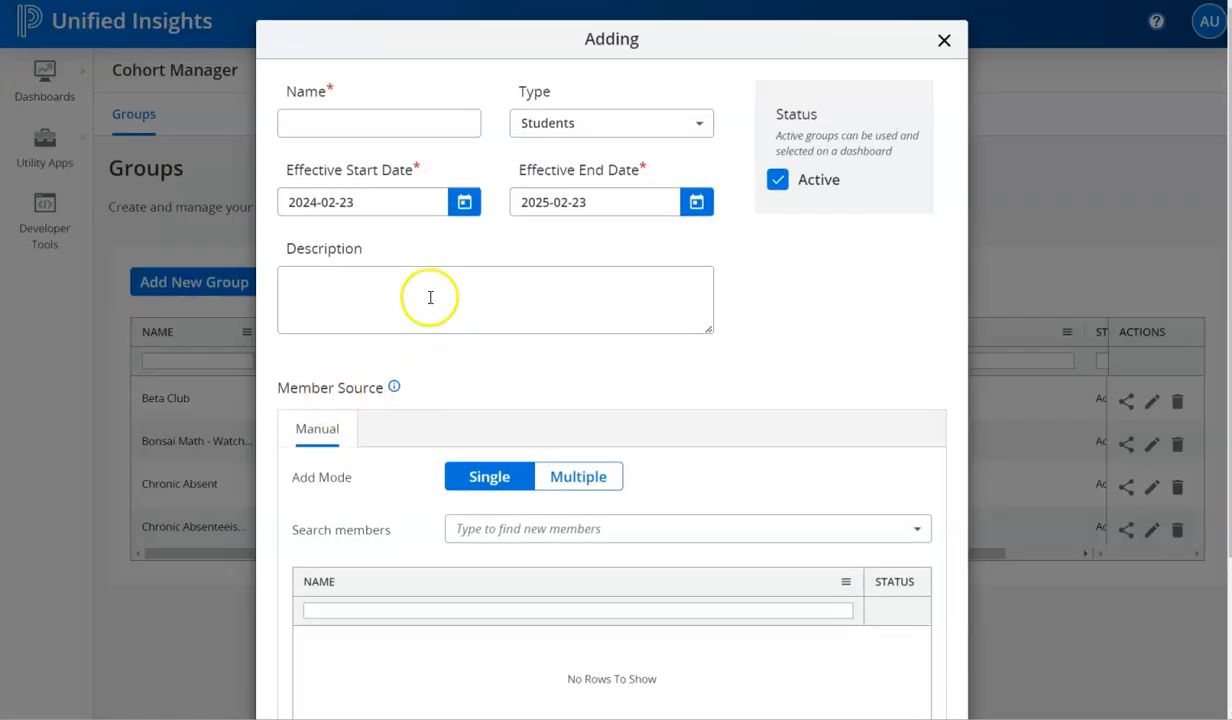
{"action": "left_click", "coordinate": [333, 122]}
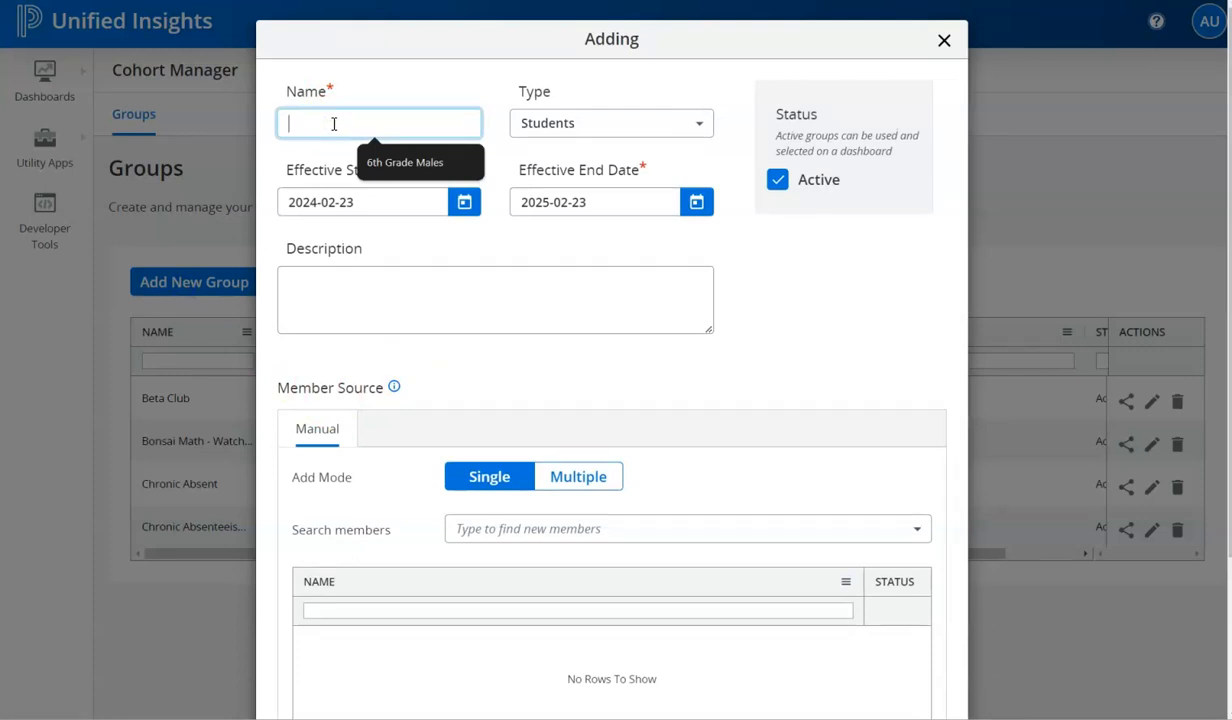
{"action": "type", "text": "Ath"}
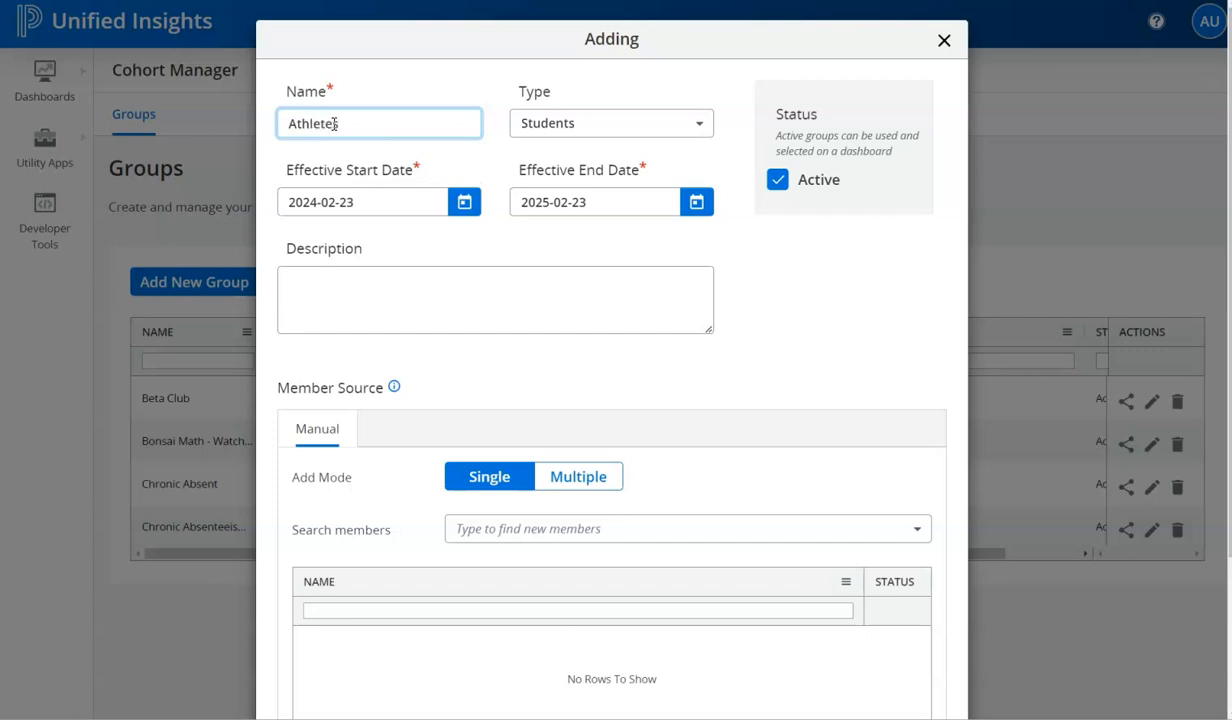
{"action": "type", "text": "letes"}
{"action": "left_click", "coordinate": [756, 302]}
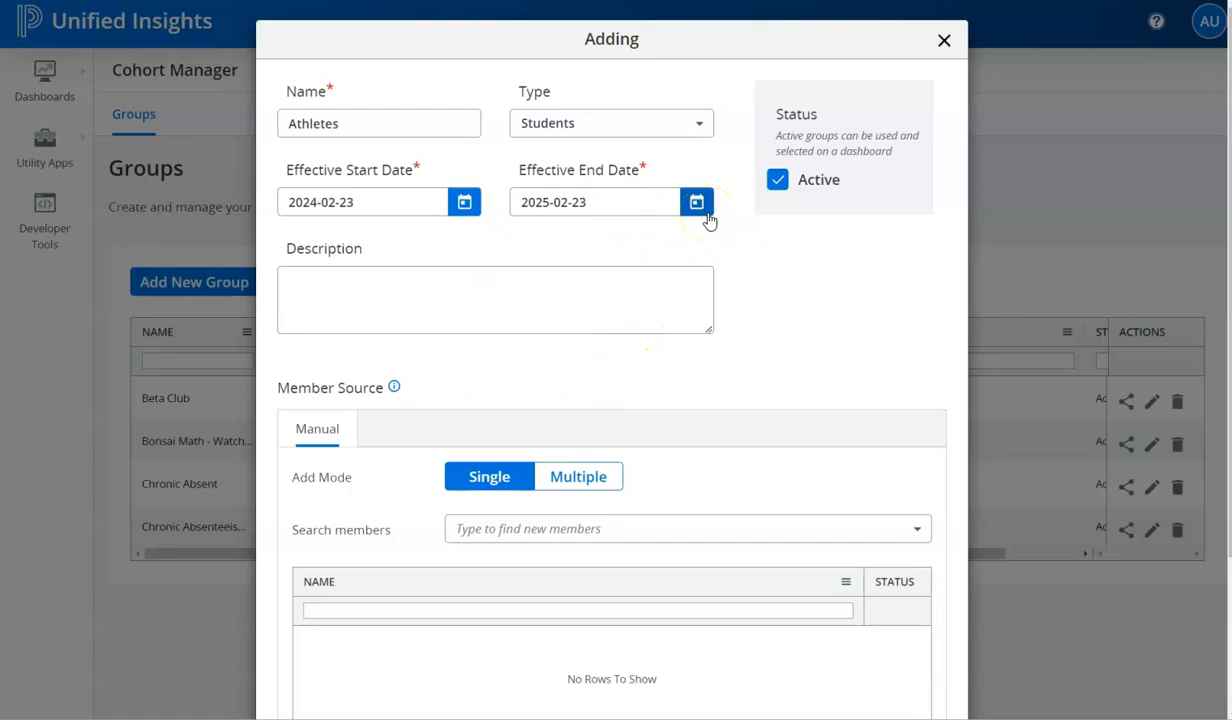
{"action": "left_click", "coordinate": [620, 292]}
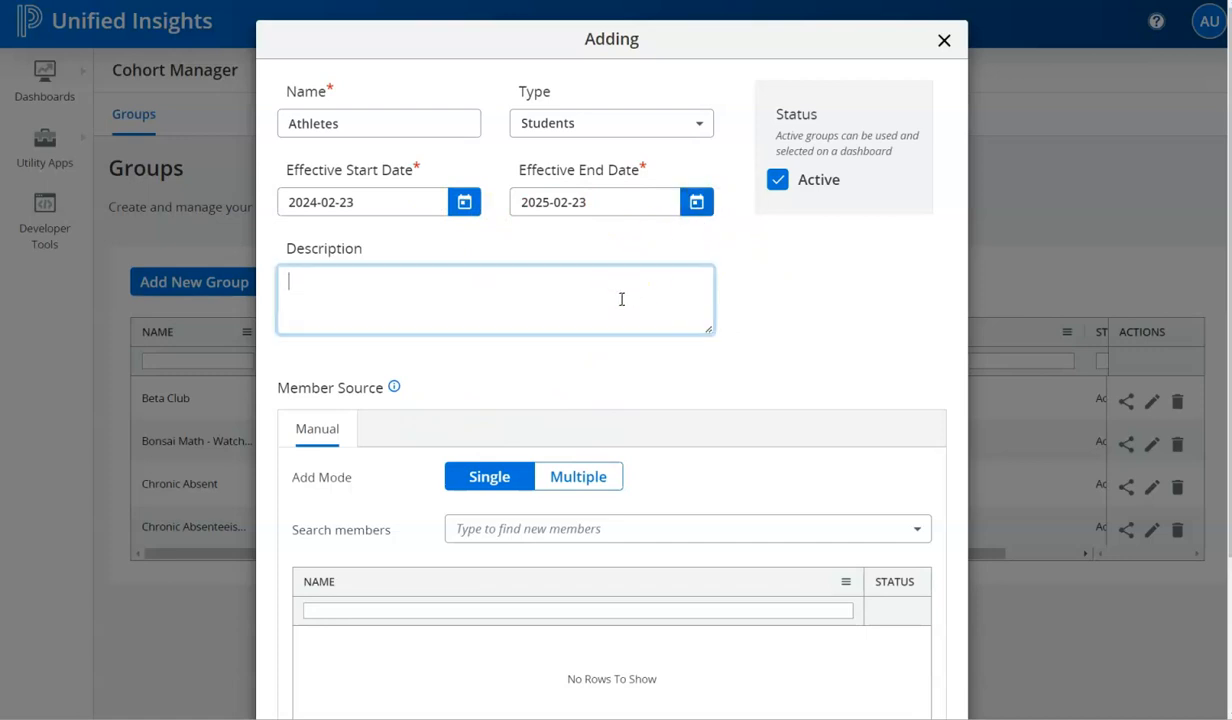
Search for a student by last name in Single add mode and add the matching student to the Athletes group
{"action": "scroll", "coordinate": [735, 328], "scroll_direction": "down", "scroll_amount": 1}
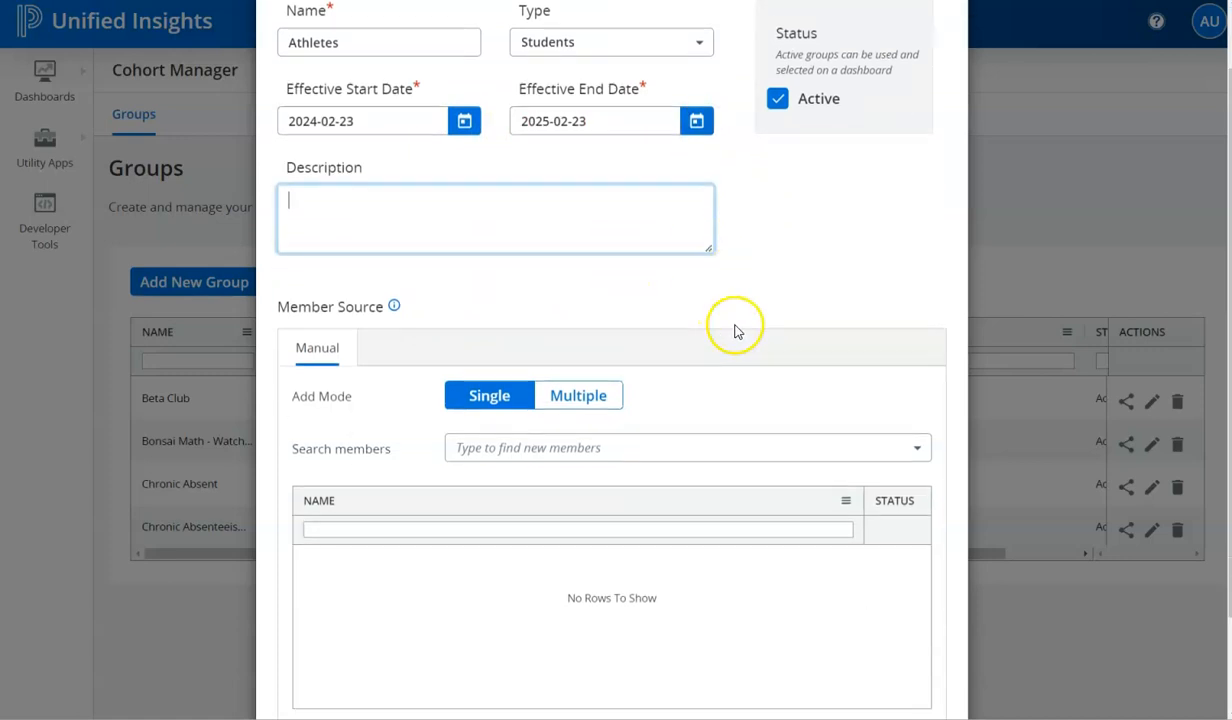
{"action": "scroll", "coordinate": [735, 328], "scroll_direction": "down", "scroll_amount": 1}
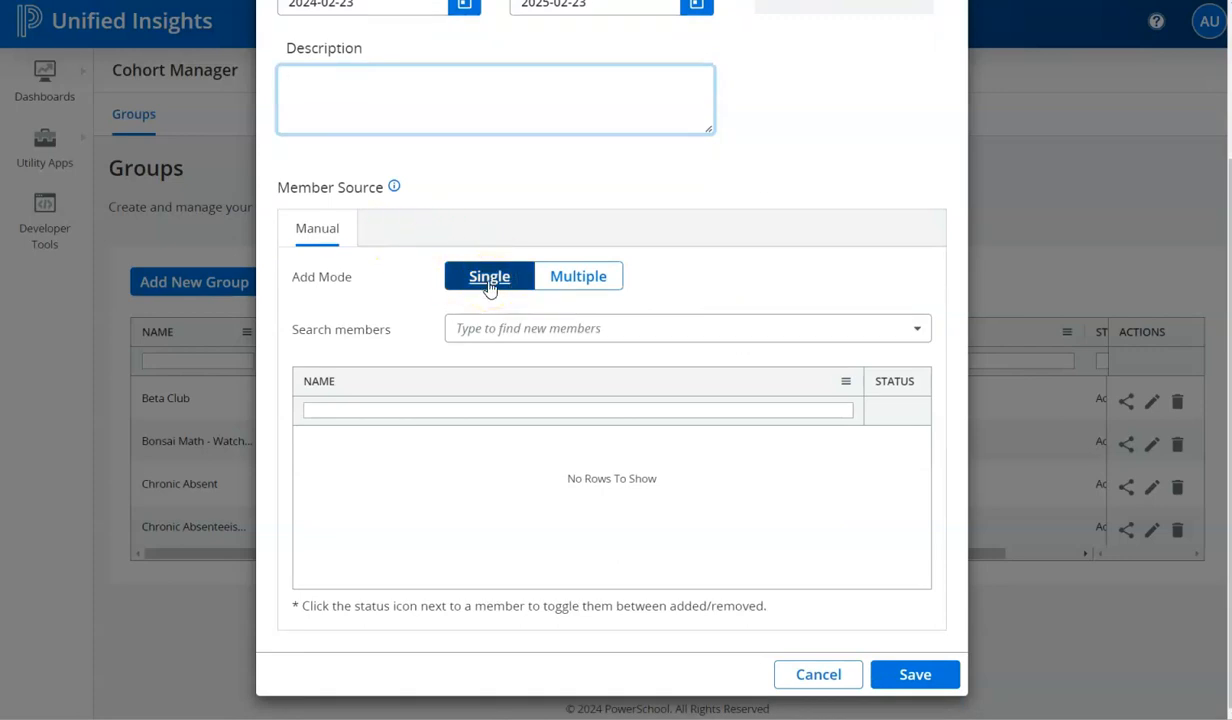
{"action": "left_click", "coordinate": [490, 328]}
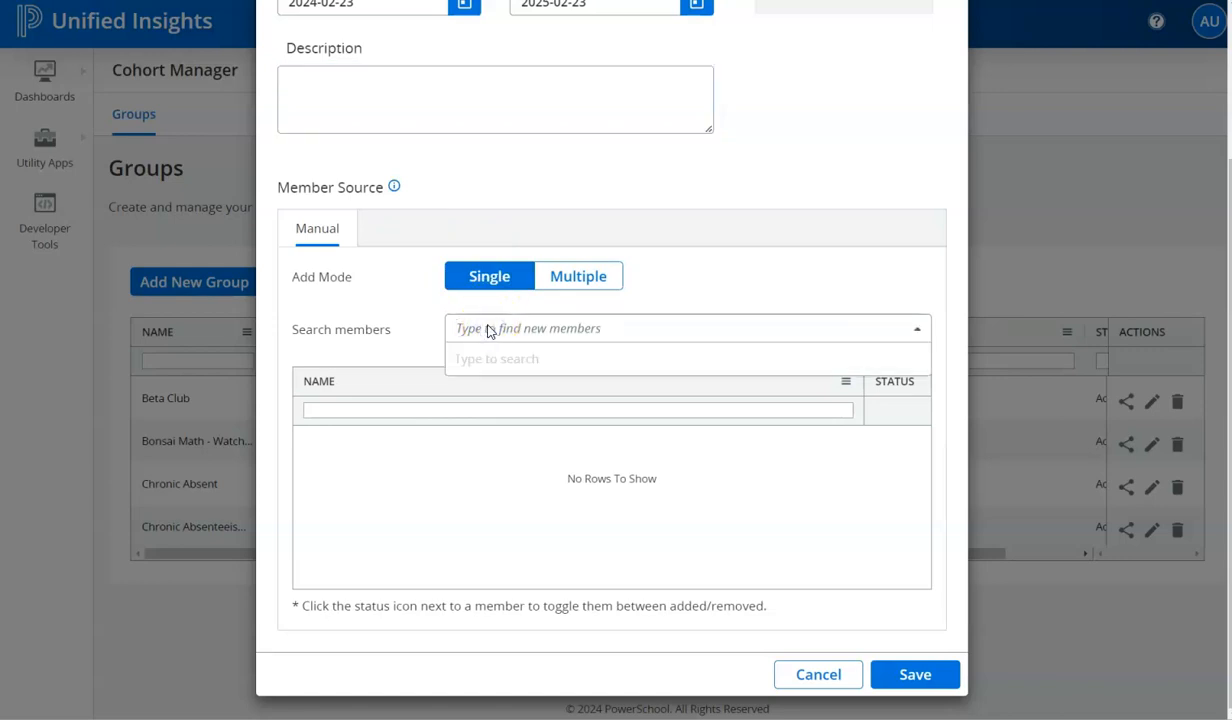
{"action": "type", "text": "smith"}
{"action": "left_click", "coordinate": [511, 361]}
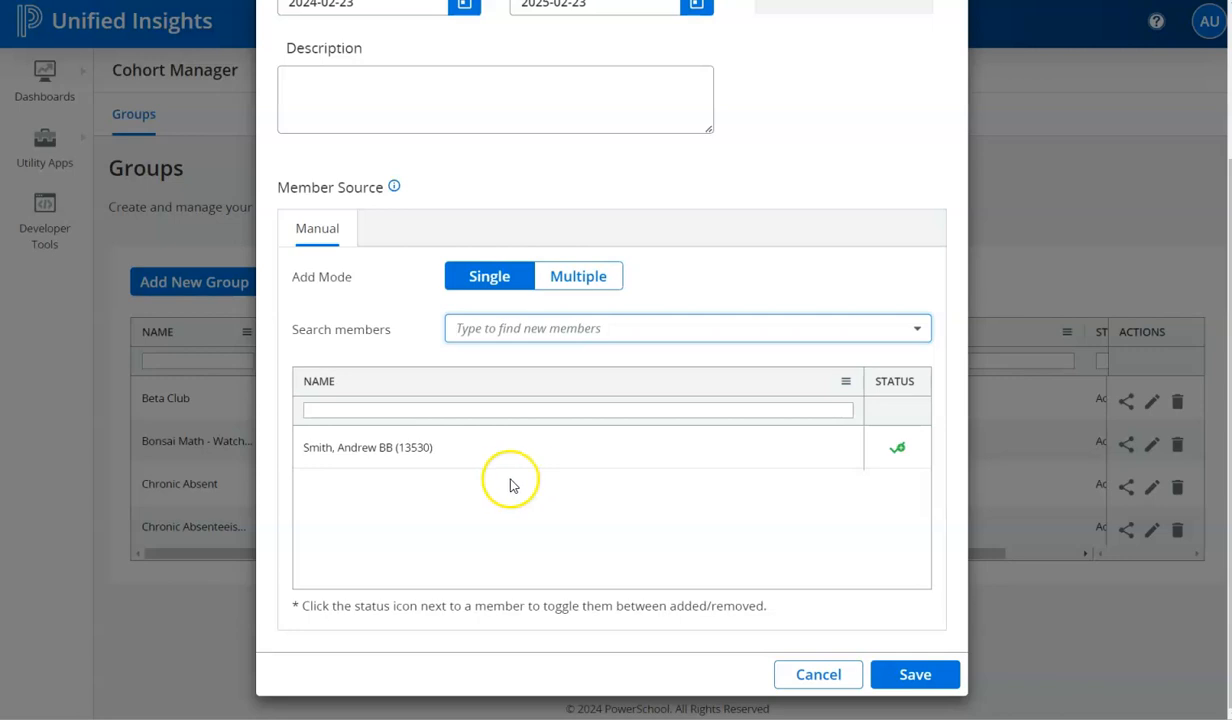
Switch the member add mode to Multiple and examine how a list of student IDs is entered
{"action": "scroll", "coordinate": [514, 470], "scroll_direction": "up", "scroll_amount": 3}
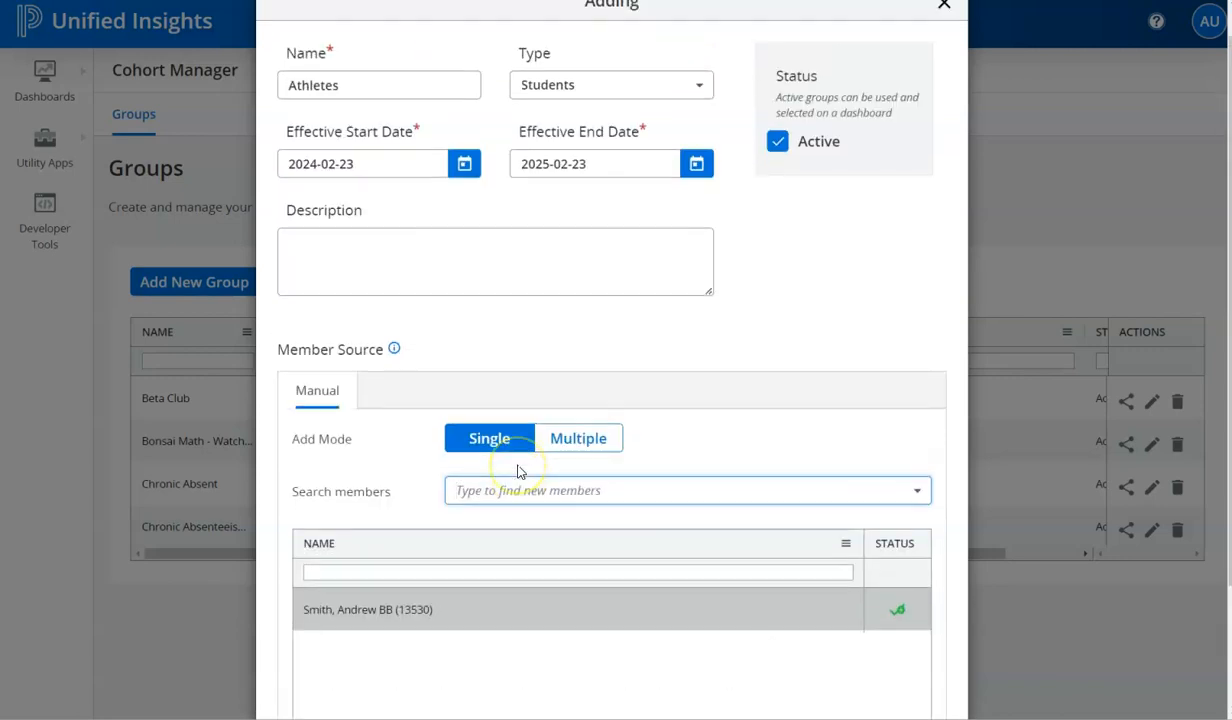
{"action": "left_click", "coordinate": [578, 440]}
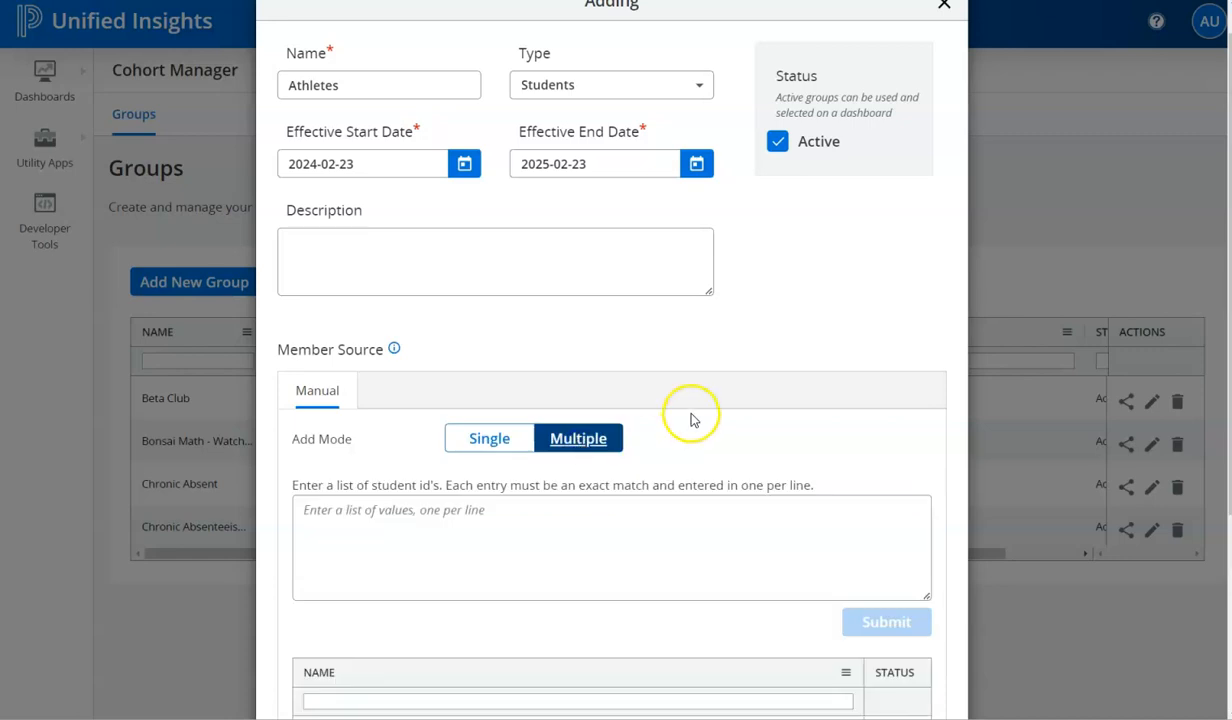
{"action": "scroll", "coordinate": [690, 415], "scroll_direction": "down", "scroll_amount": 2}
{"action": "scroll", "coordinate": [686, 411], "scroll_direction": "down", "scroll_amount": 2}
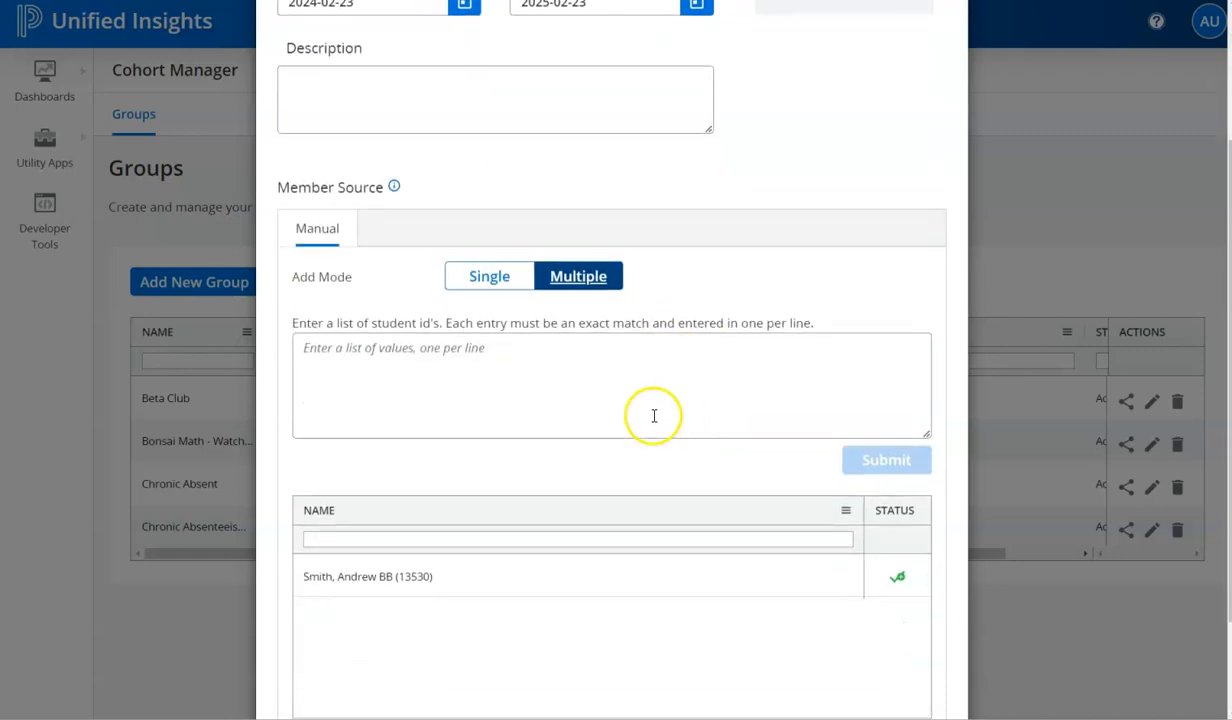
{"action": "left_click", "coordinate": [365, 357]}
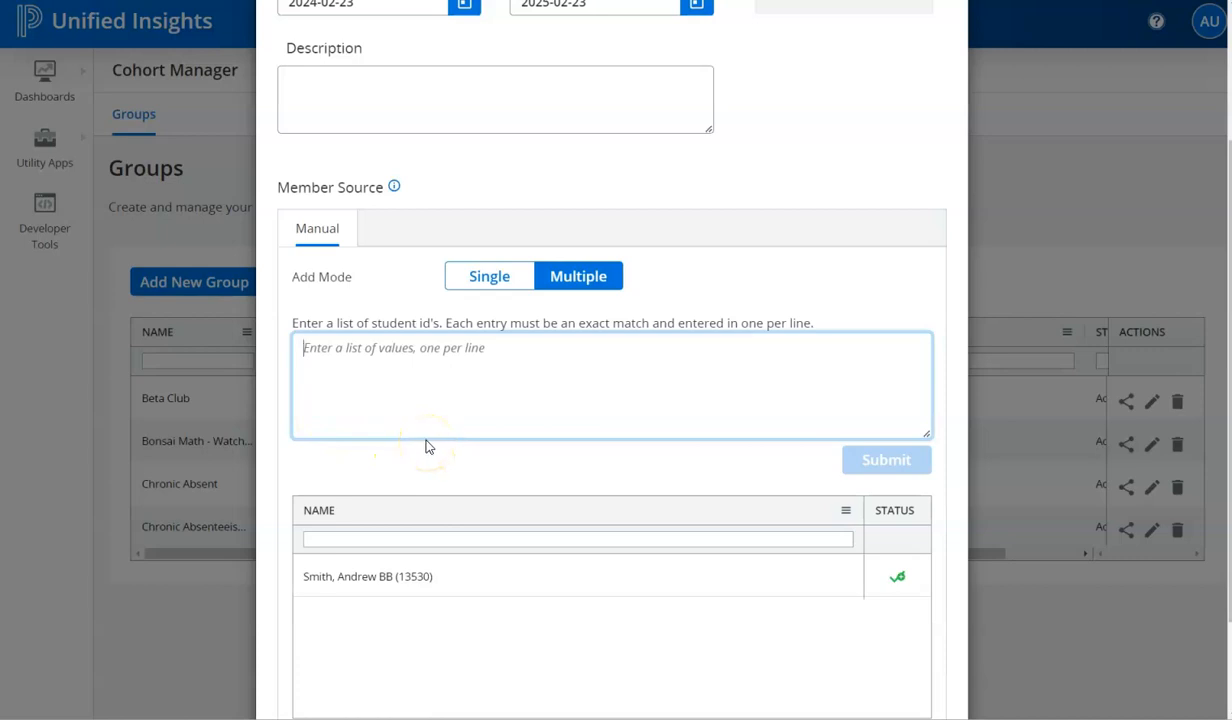
{"action": "scroll", "coordinate": [425, 445], "scroll_direction": "down", "scroll_amount": 1}
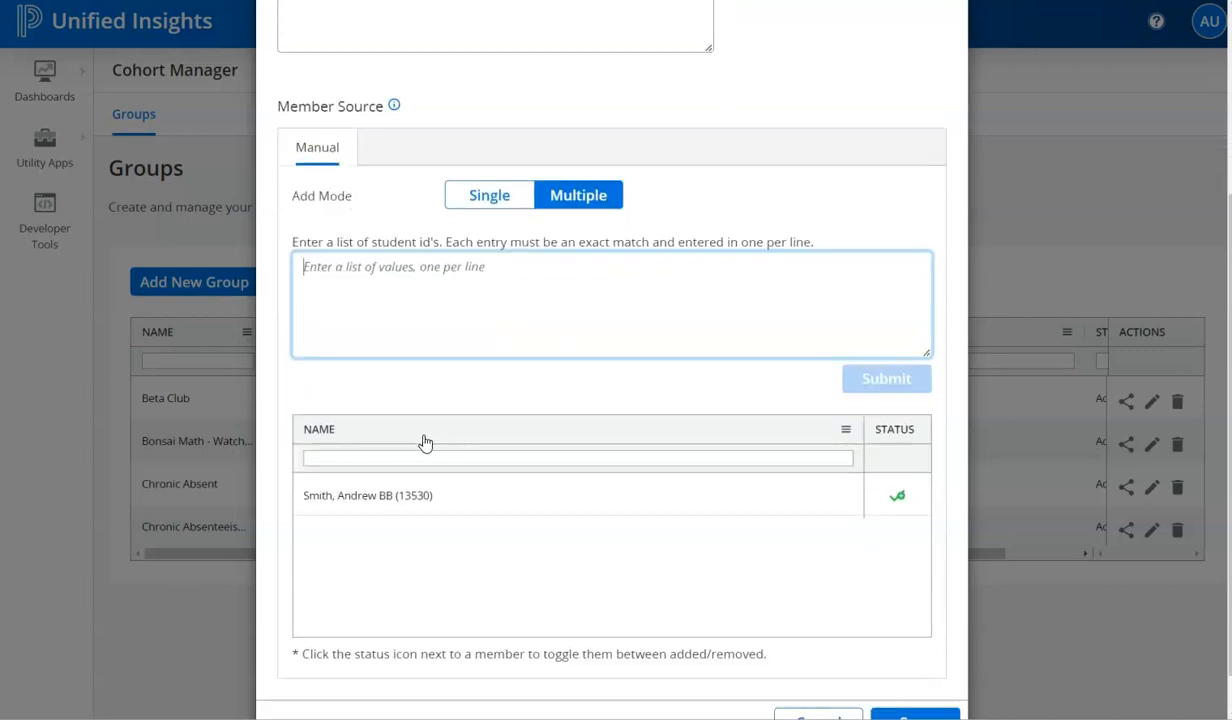
{"action": "left_click", "coordinate": [492, 196]}
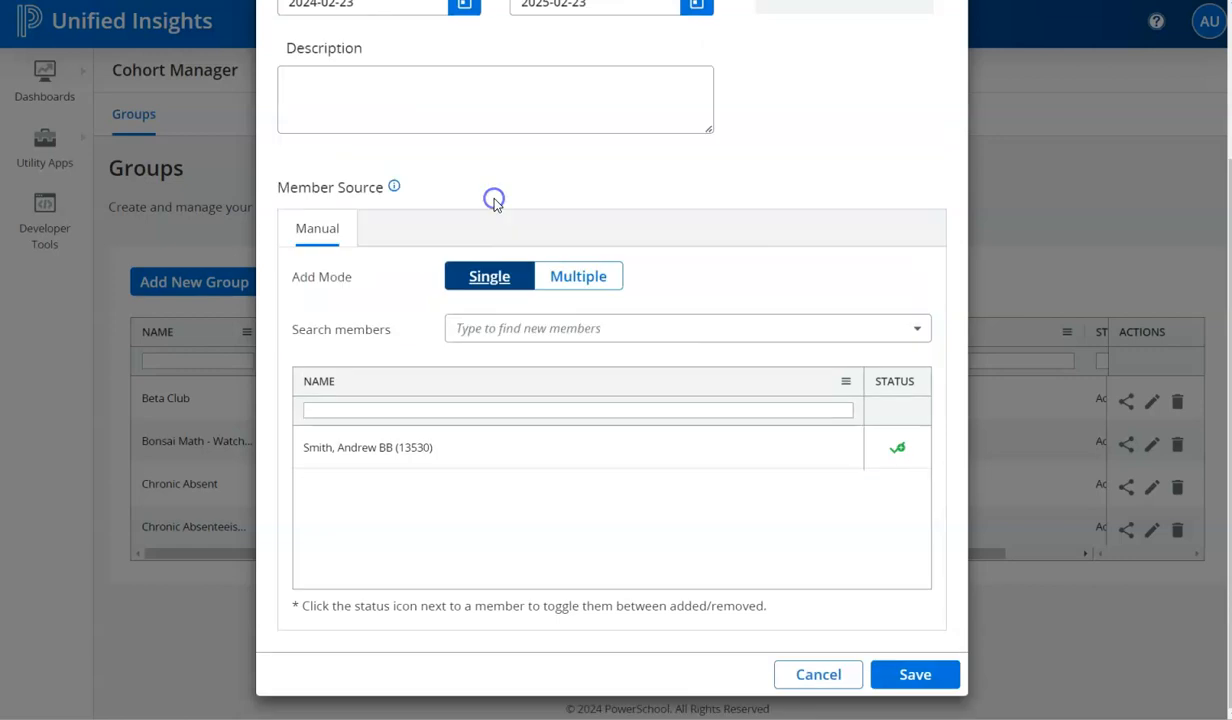
{"action": "left_click", "coordinate": [573, 278]}
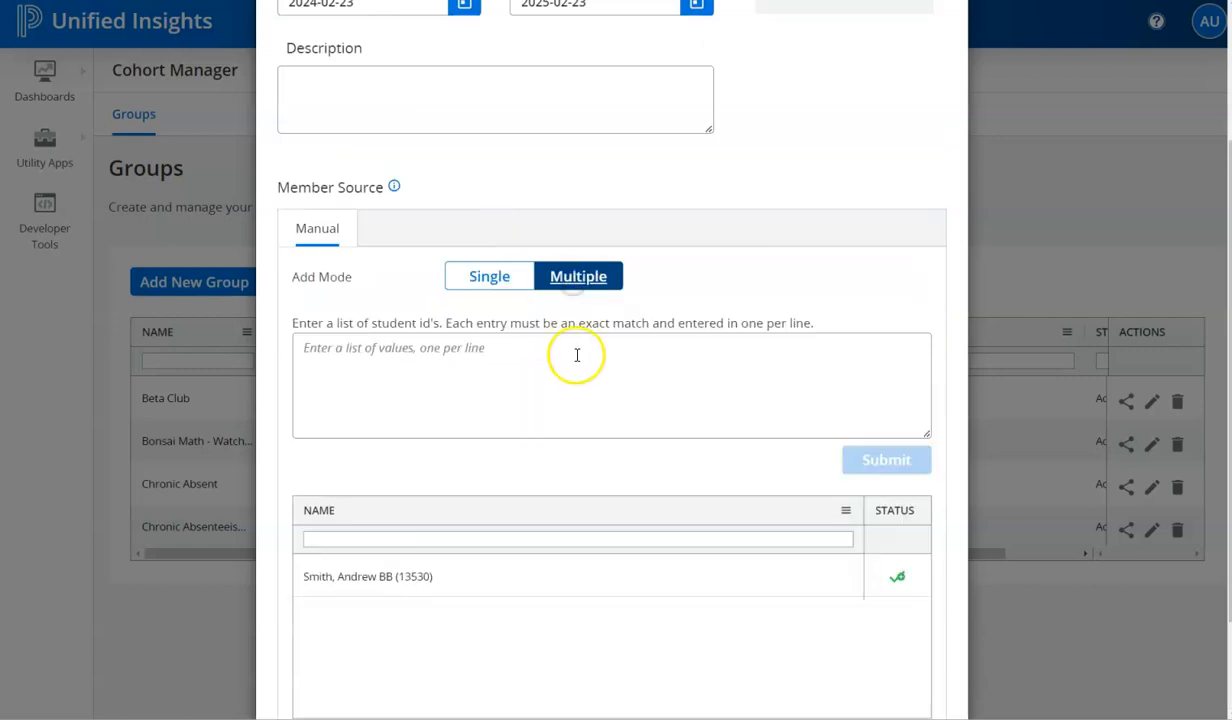
{"action": "scroll", "coordinate": [547, 401], "scroll_direction": "down", "scroll_amount": 2}
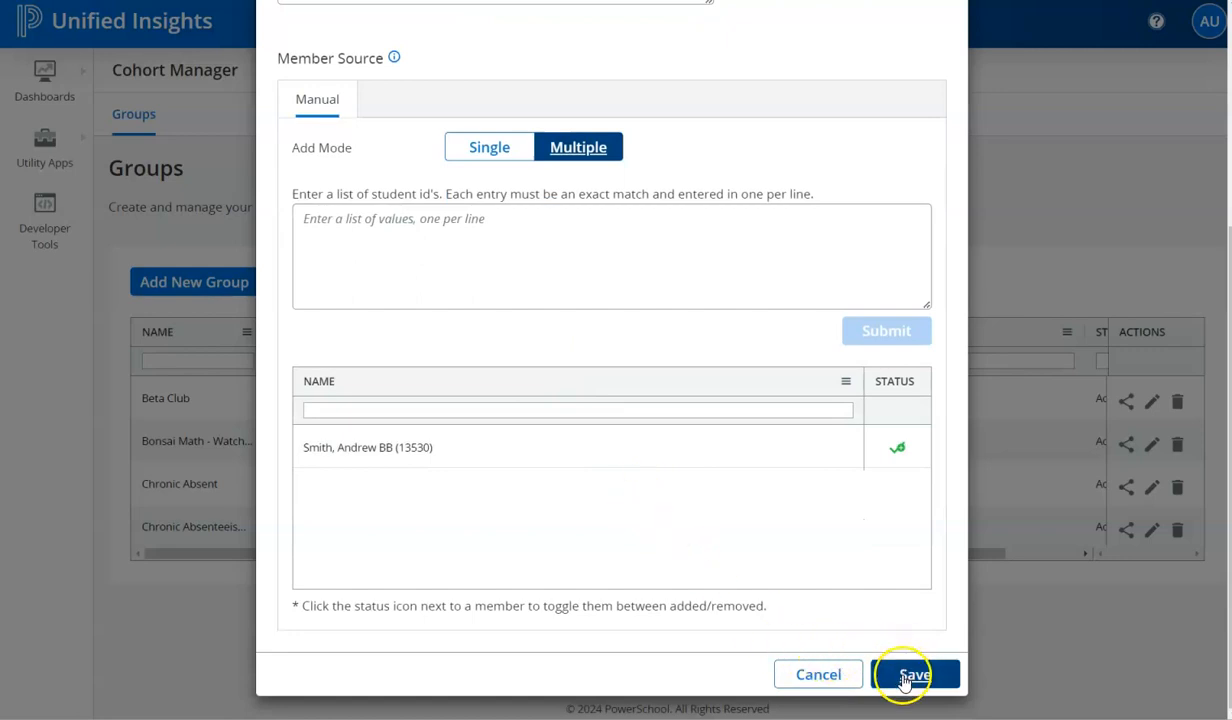
Save the new Athletes group and check its visibility and status in the groups list
{"action": "left_click", "coordinate": [903, 678]}
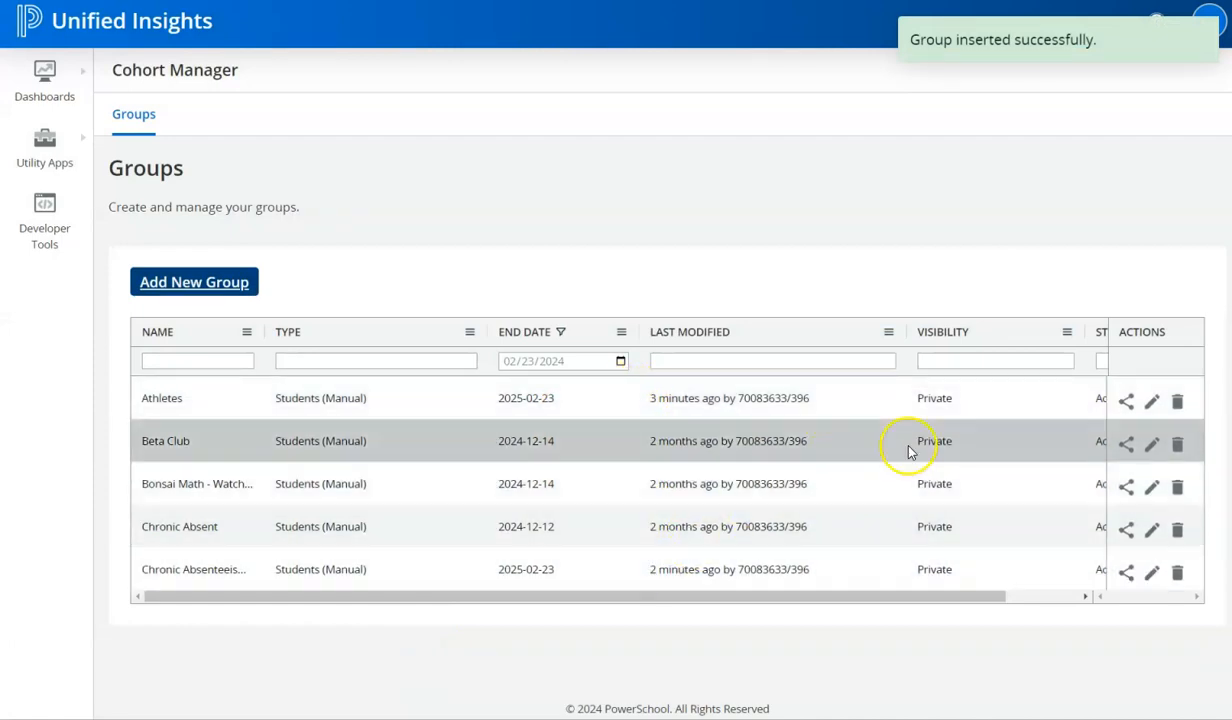
{"action": "left_click_drag", "start_coordinate": [954, 605], "coordinate": [1045, 614]}
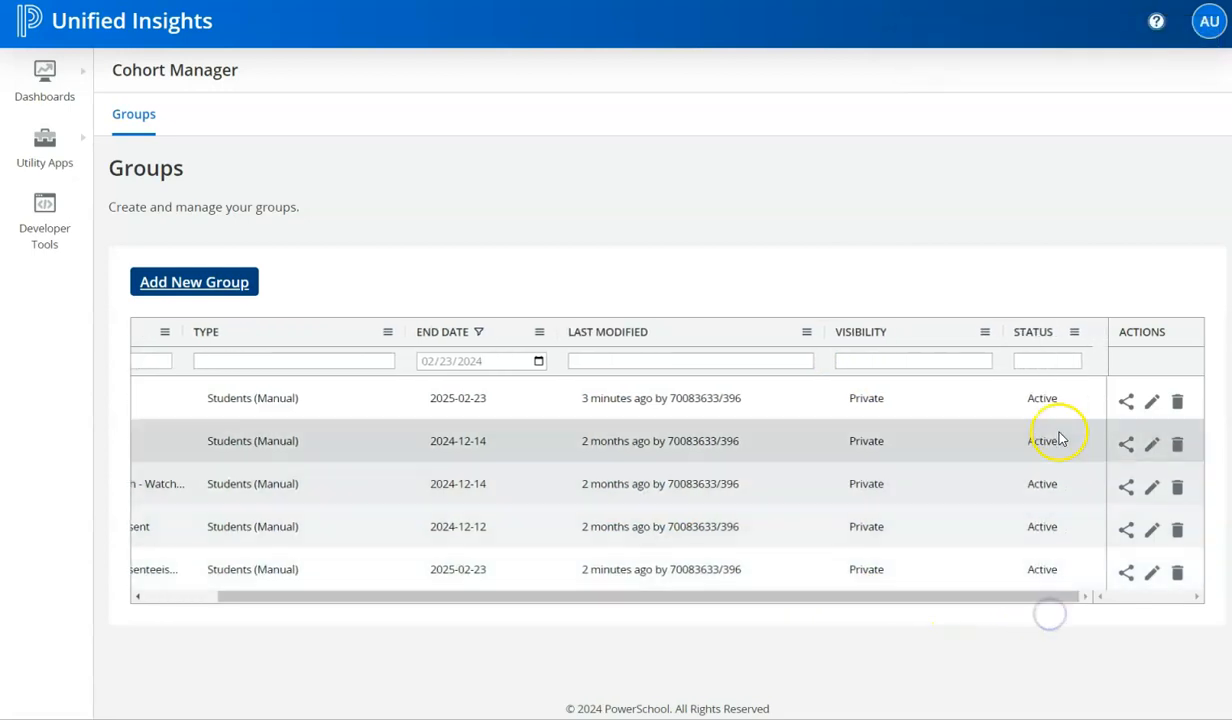
{"action": "left_click_drag", "start_coordinate": [949, 597], "coordinate": [841, 608]}
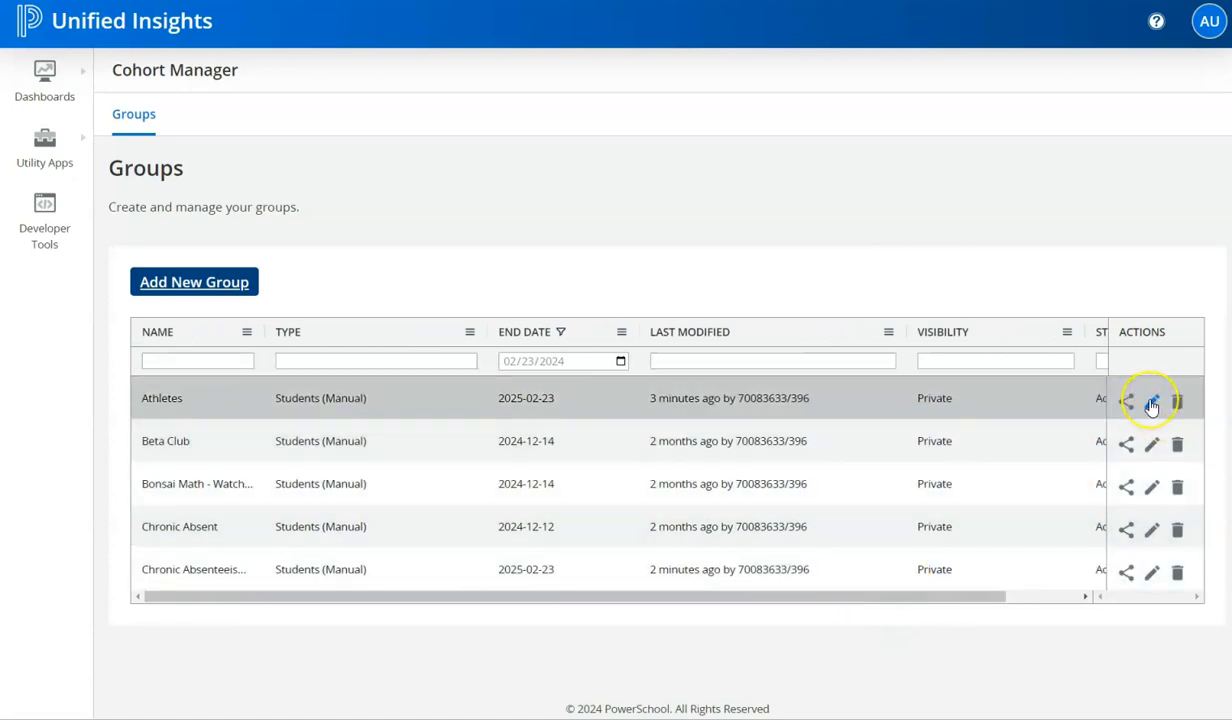
Edit the Athletes group to add a second student found by last name, check the members' status markers, and save
{"action": "left_click", "coordinate": [1151, 402]}
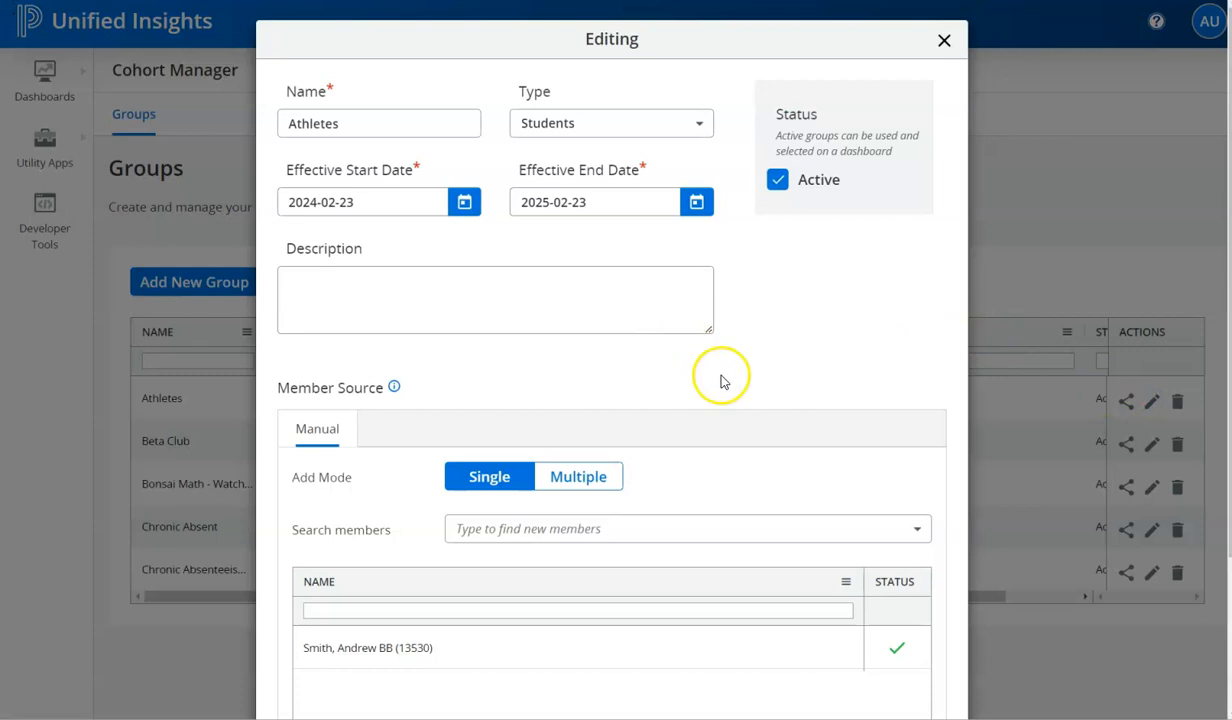
{"action": "scroll", "coordinate": [722, 372], "scroll_direction": "down", "scroll_amount": 1}
{"action": "left_click", "coordinate": [524, 450]}
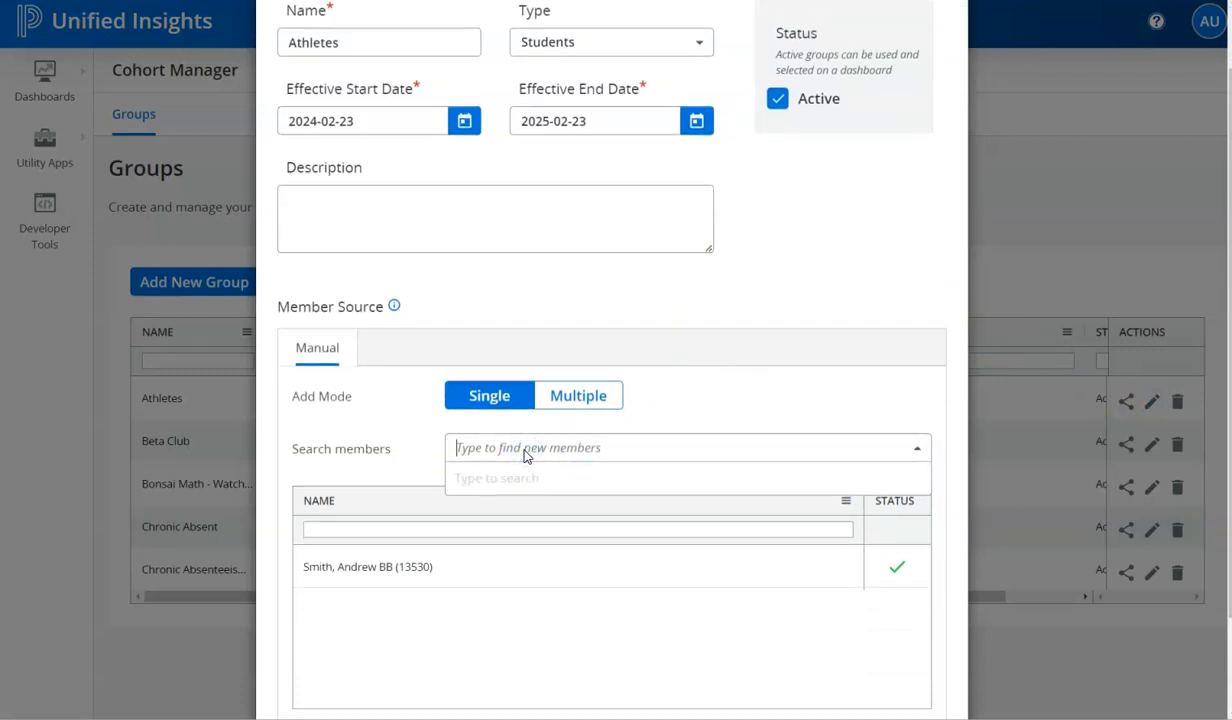
{"action": "type", "text": "smith"}
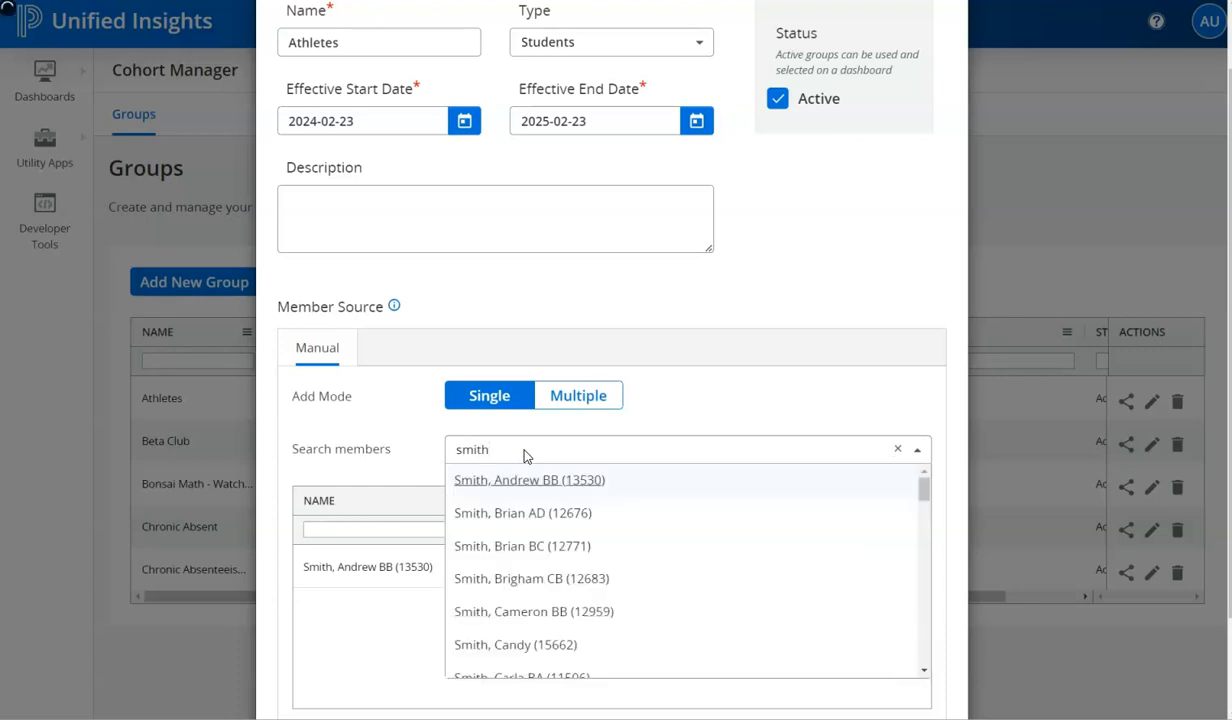
{"action": "left_click", "coordinate": [521, 508]}
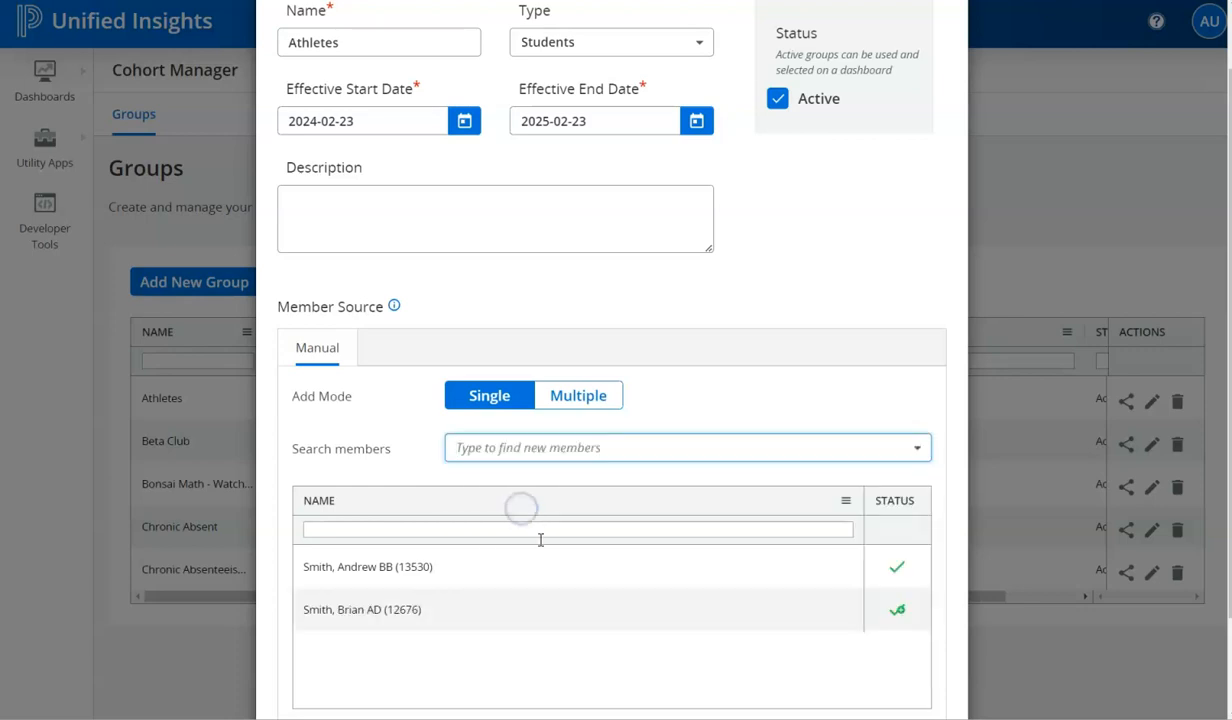
{"action": "mouse_move", "coordinate": [902, 578]}
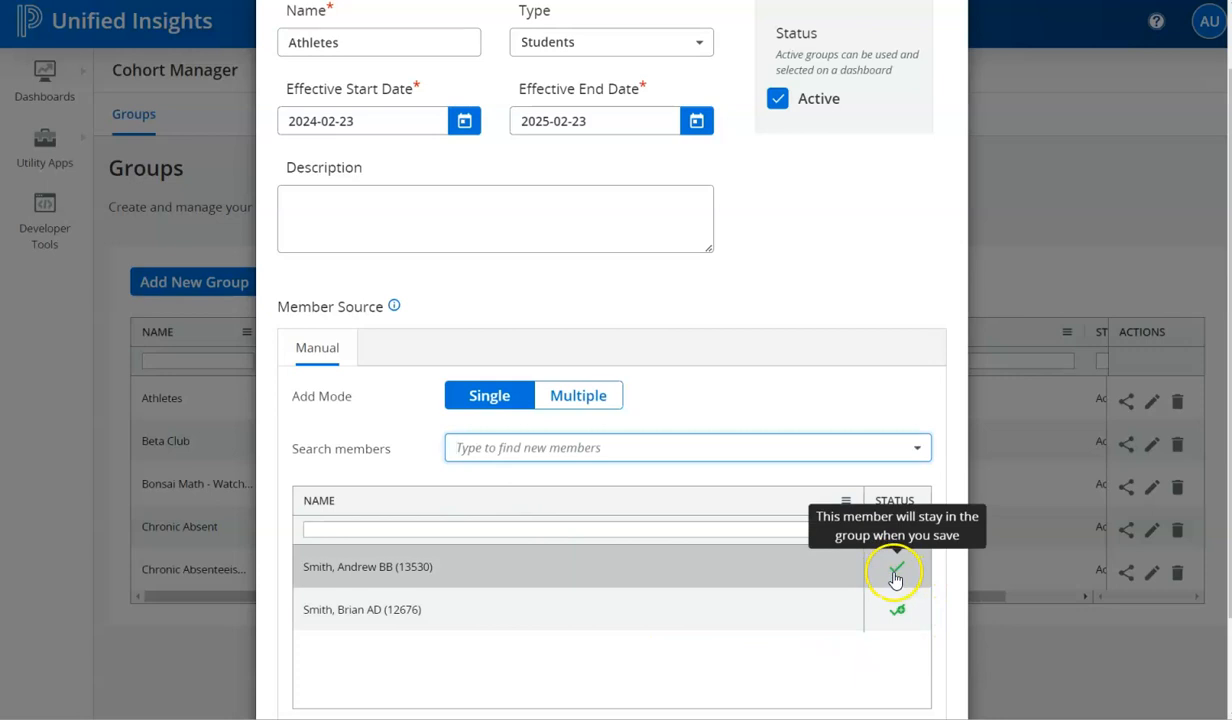
{"action": "mouse_move", "coordinate": [900, 626]}
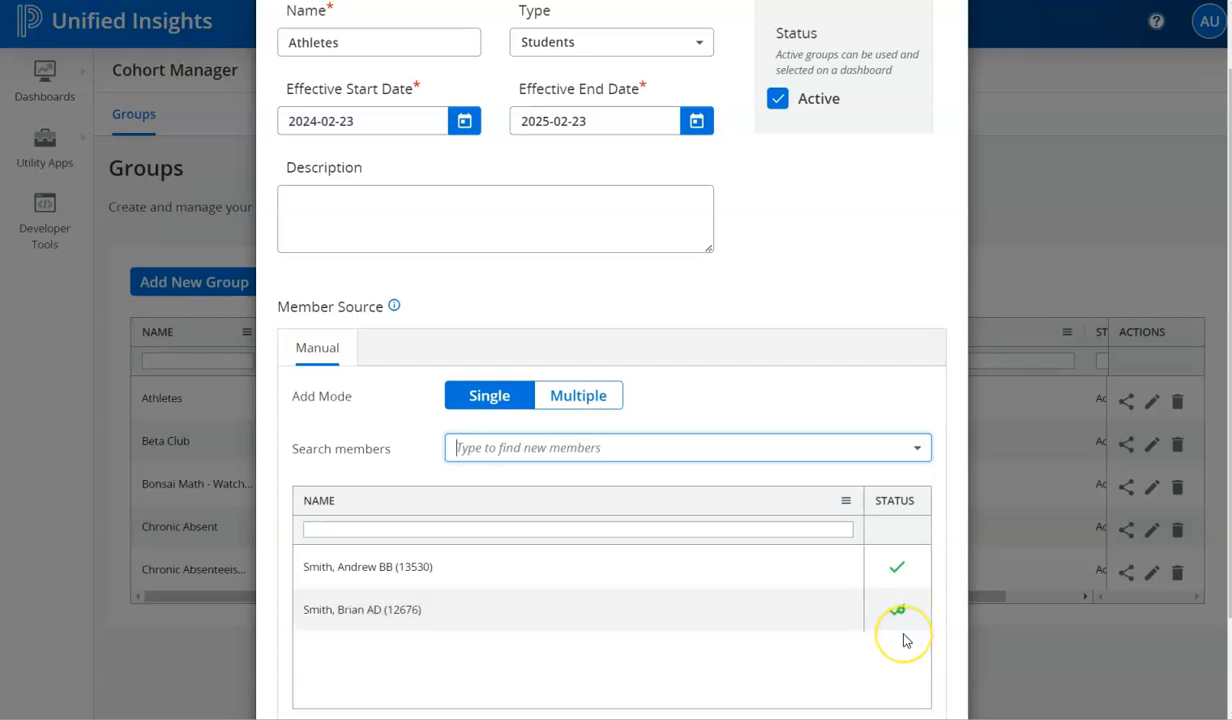
{"action": "scroll", "coordinate": [902, 638], "scroll_direction": "down", "scroll_amount": 2}
{"action": "left_click", "coordinate": [905, 677]}
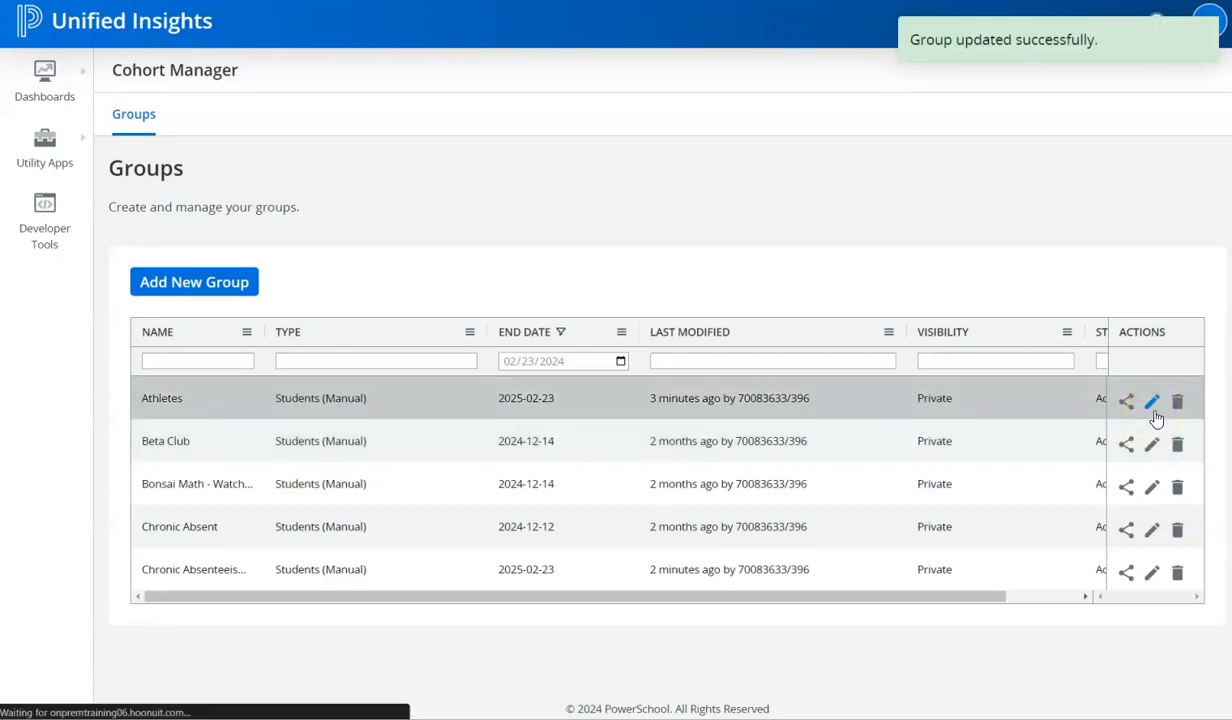
Reopen the Athletes group for editing, mark its first listed member as removed, and save the group
{"action": "left_click", "coordinate": [1152, 404]}
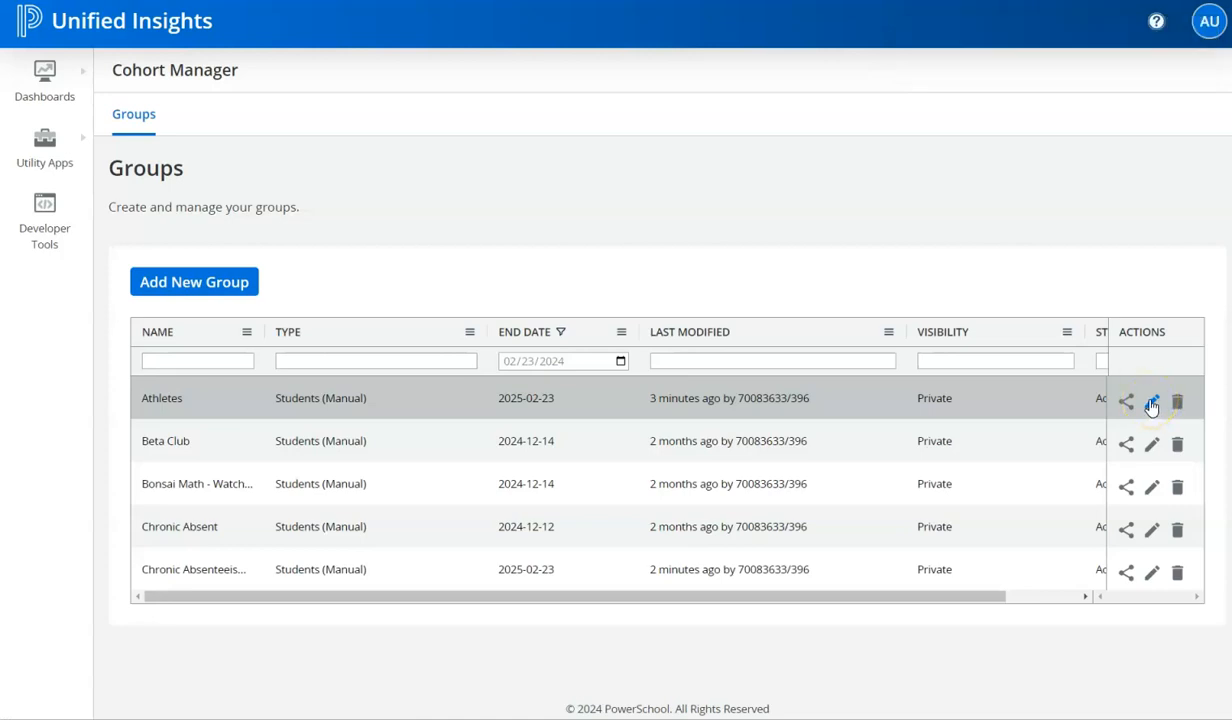
{"action": "left_click", "coordinate": [1153, 404]}
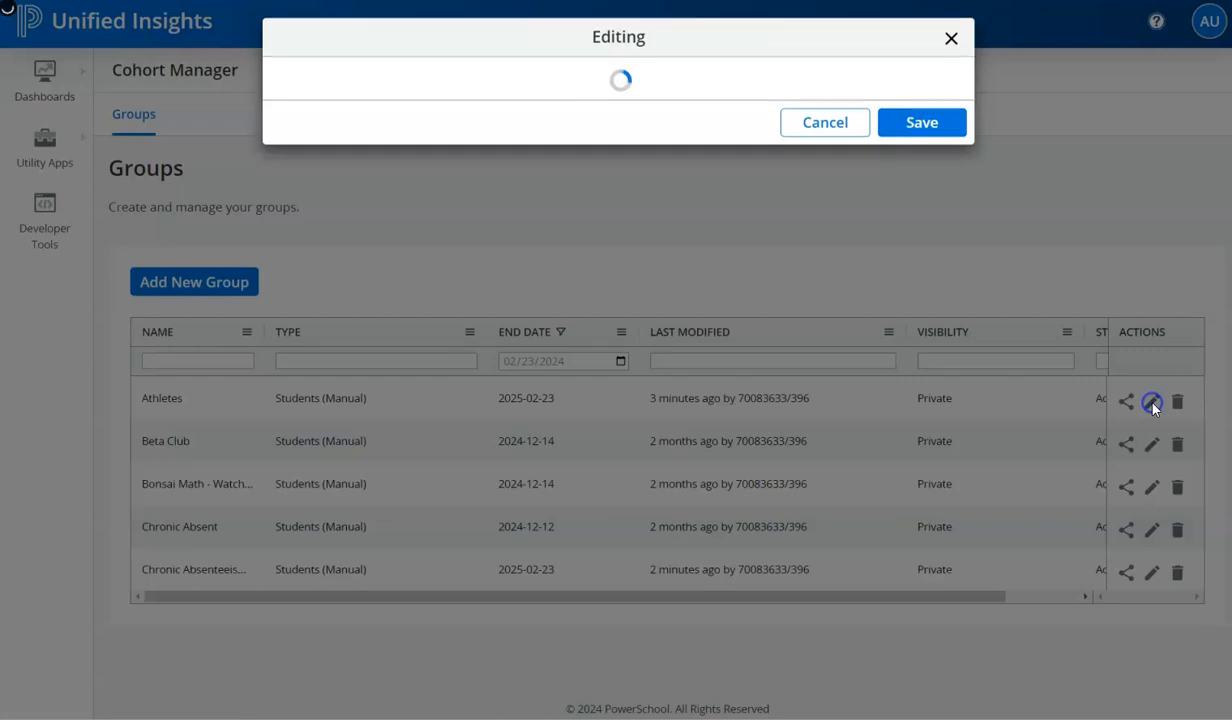
{"action": "scroll", "coordinate": [803, 423], "scroll_direction": "down", "scroll_amount": 3}
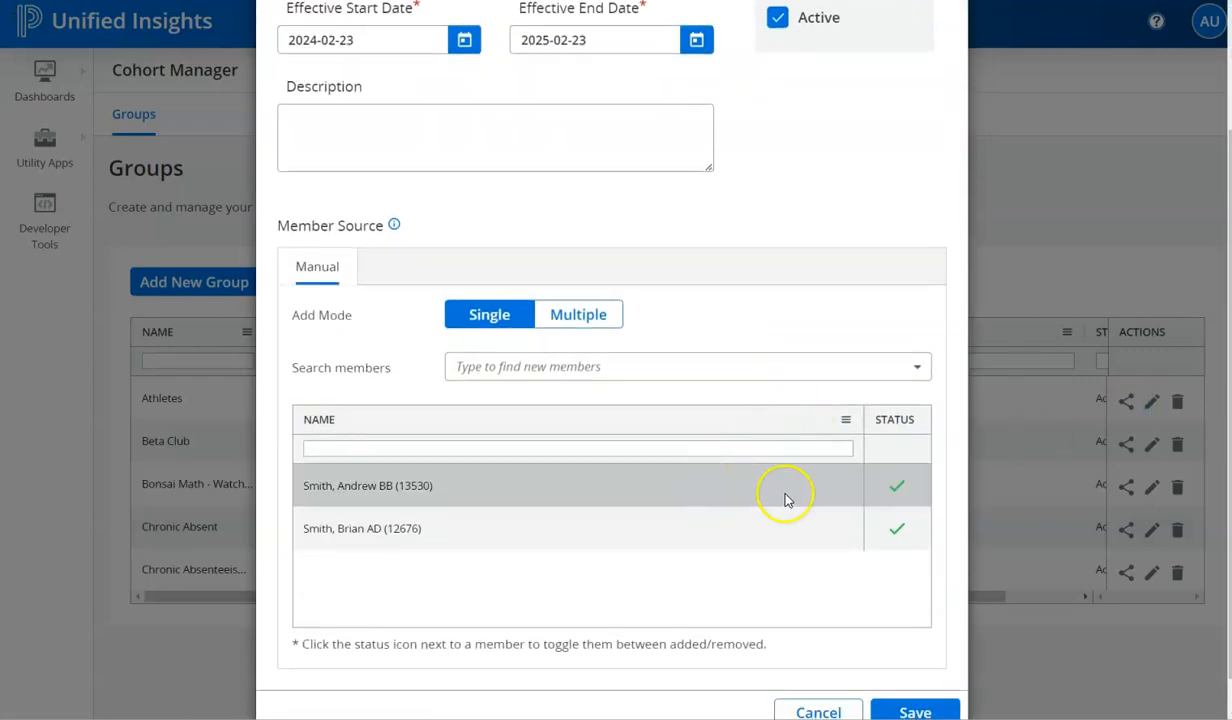
{"action": "left_click", "coordinate": [898, 490]}
{"action": "left_click", "coordinate": [899, 710]}
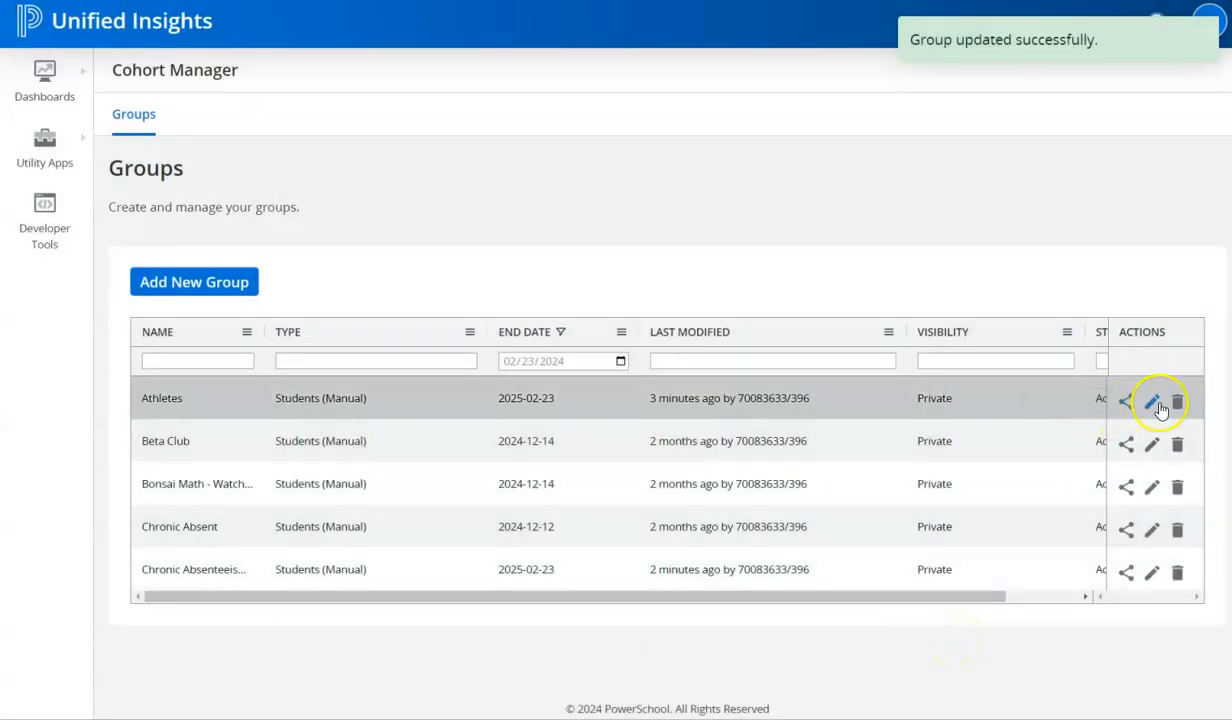
Delete the Athletes group from the groups list
{"action": "left_click", "coordinate": [1177, 403]}
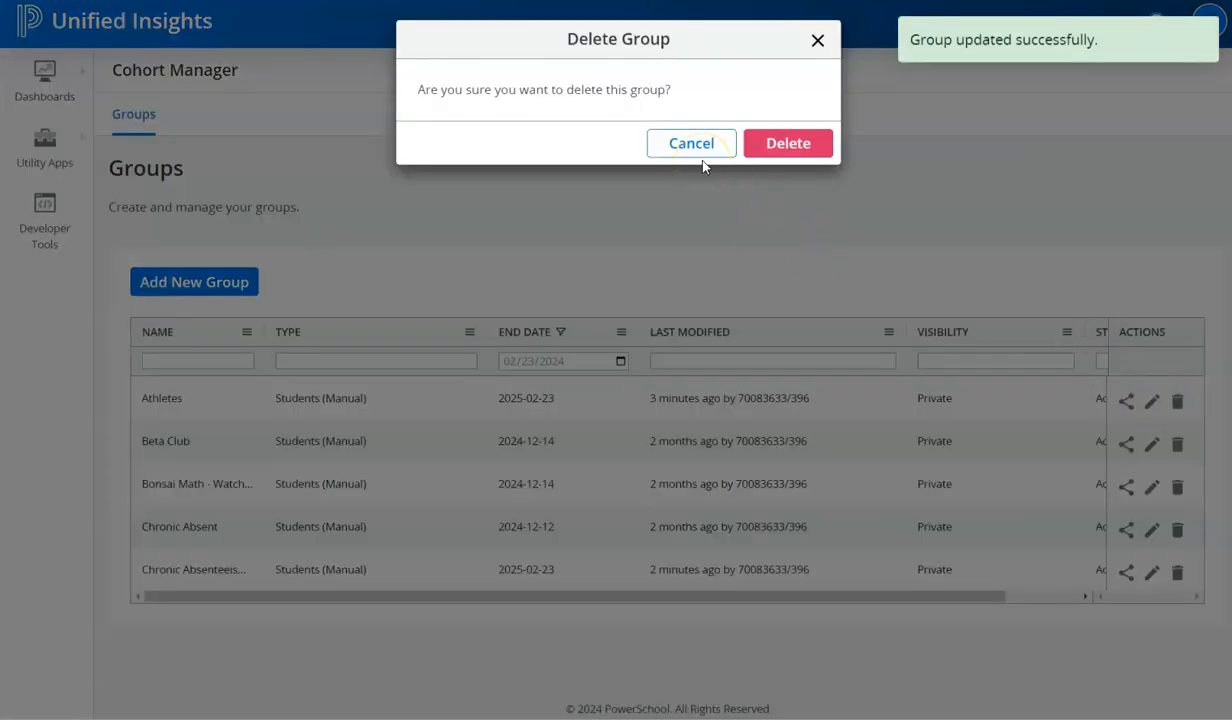
{"action": "left_click", "coordinate": [798, 147]}
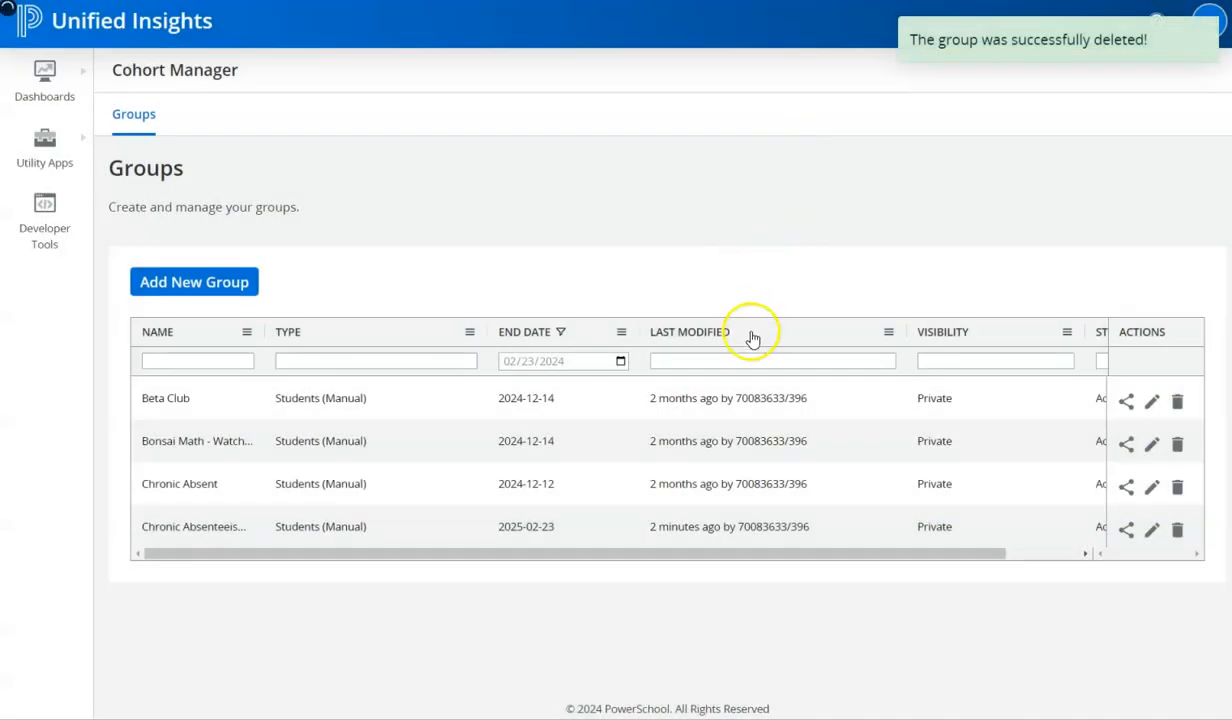